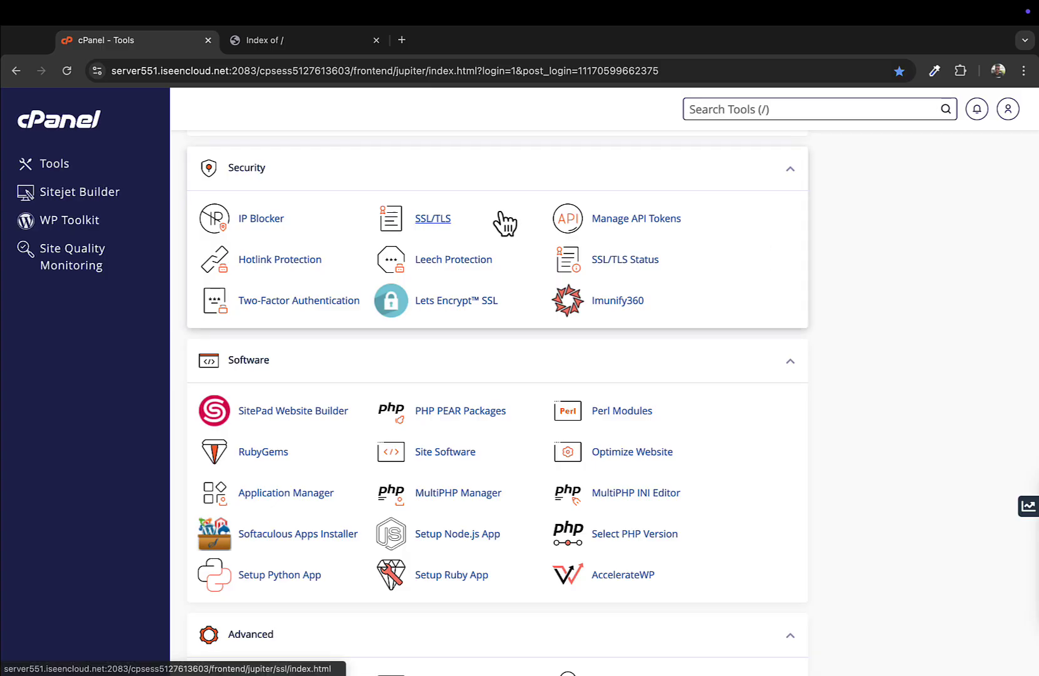
Switch to the howtoprofix.com tab and check its URL, which shows a bare Index of / listing with cgi-bin
click(313, 48)
click(207, 74)
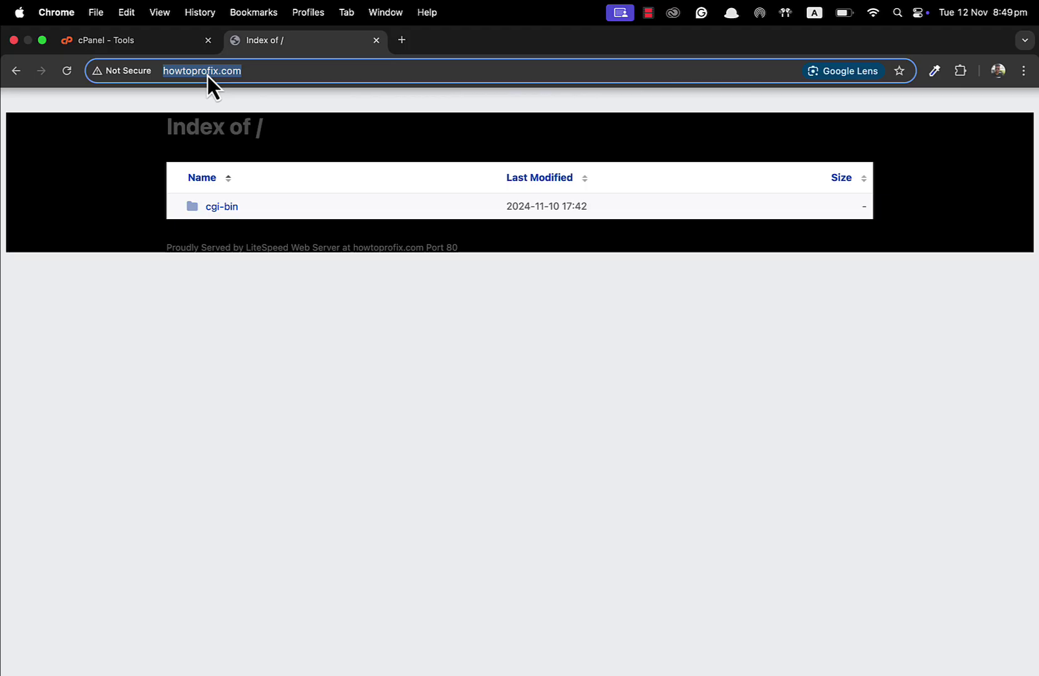
click(243, 73)
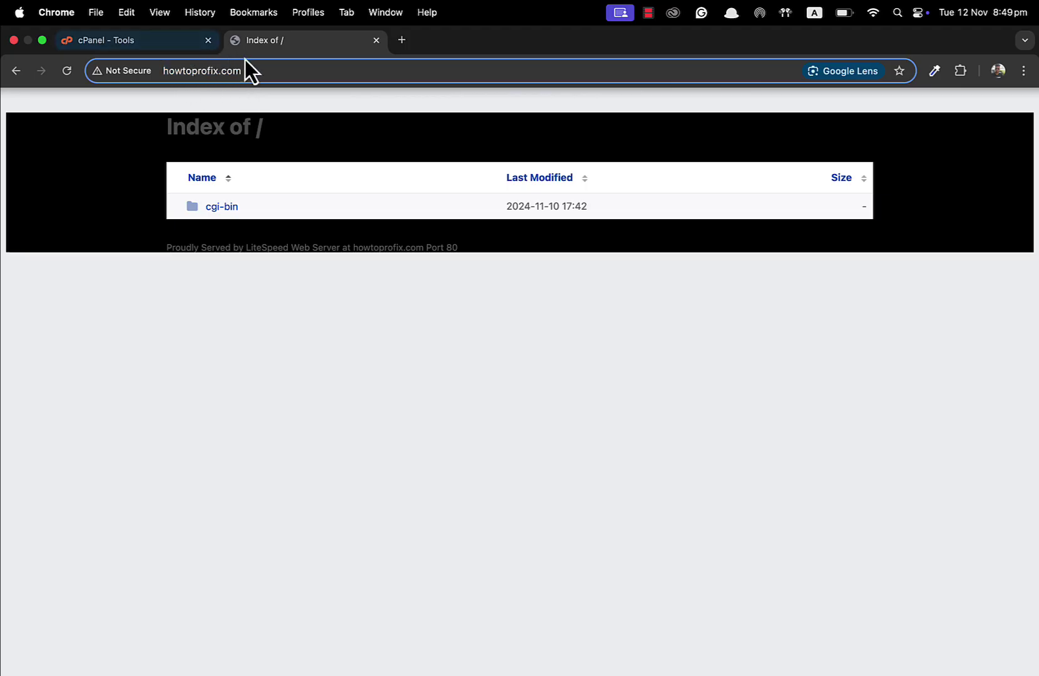
click(47, 361)
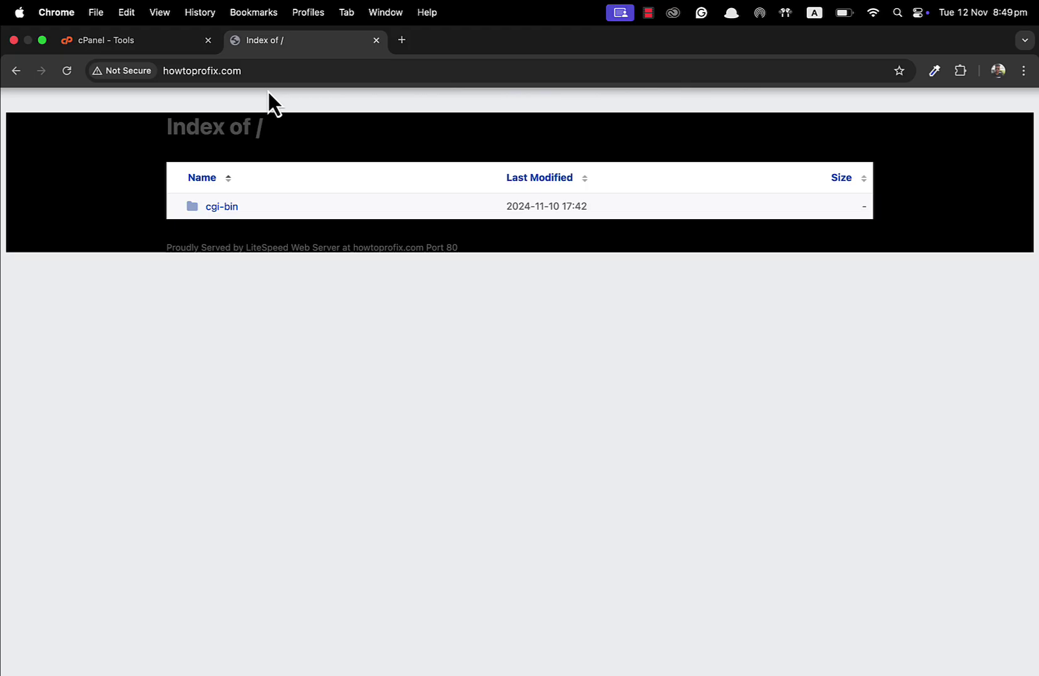
click(201, 72)
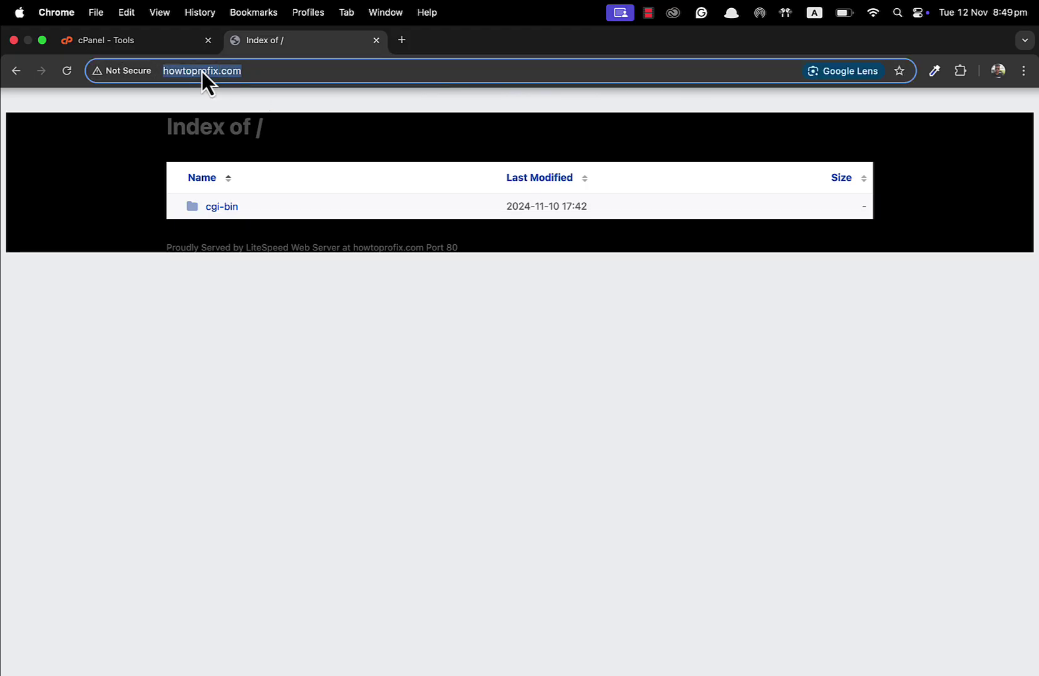
click(95, 207)
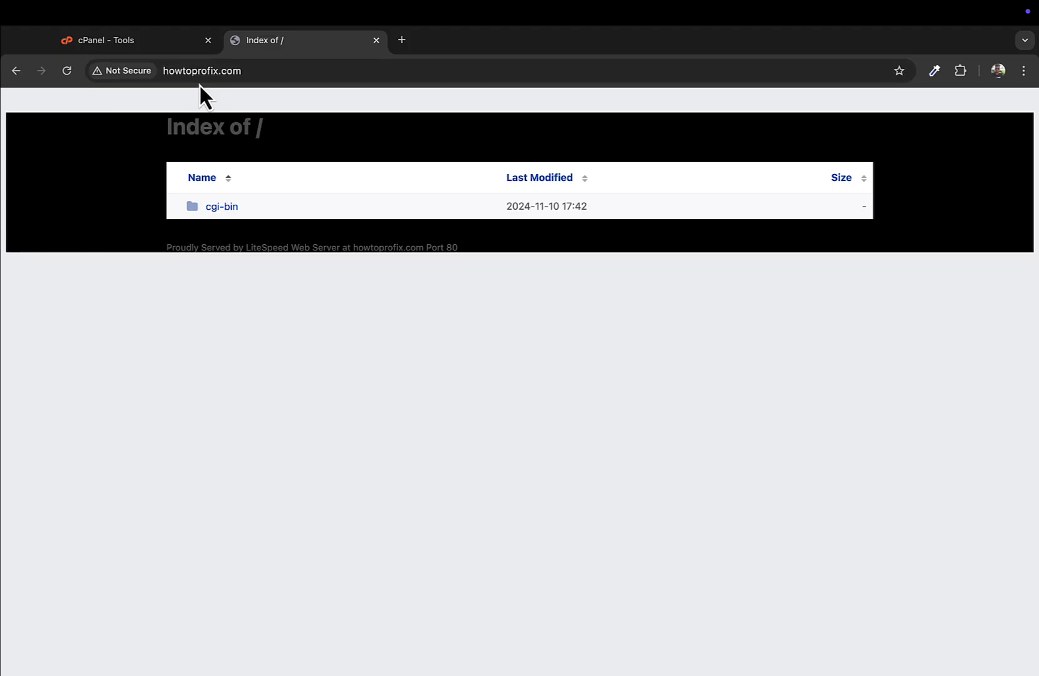
Return to the cPanel Tools tab and scroll to WordPress under Softaculous Apps Installer
click(152, 53)
scroll(323, 380, down, 2)
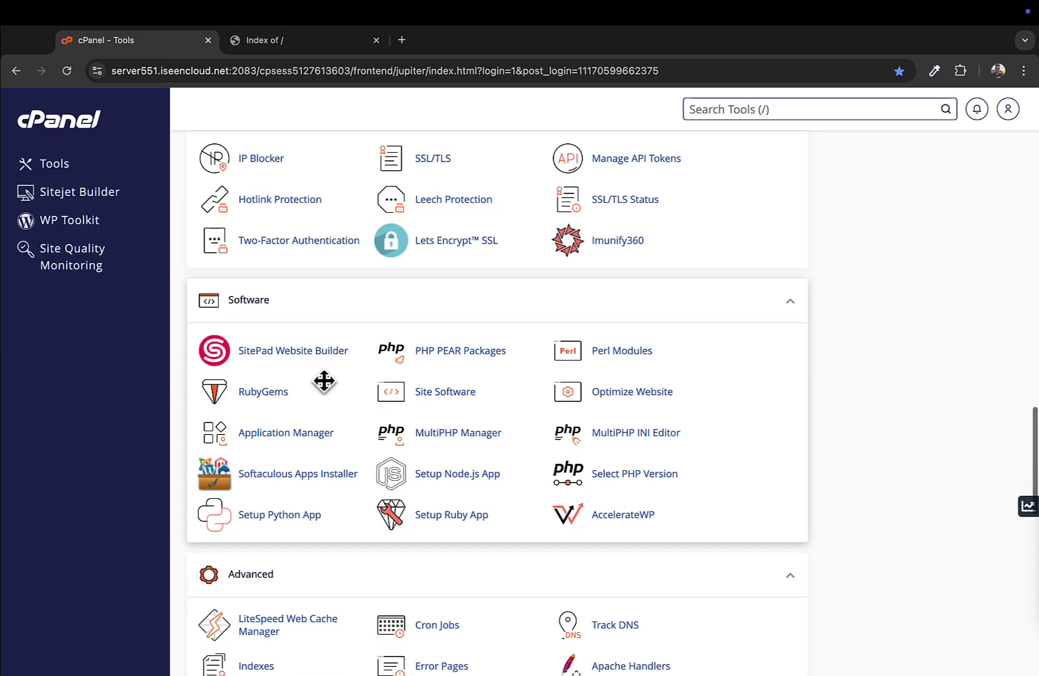
scroll(323, 379, up, 1)
scroll(322, 380, up, 5)
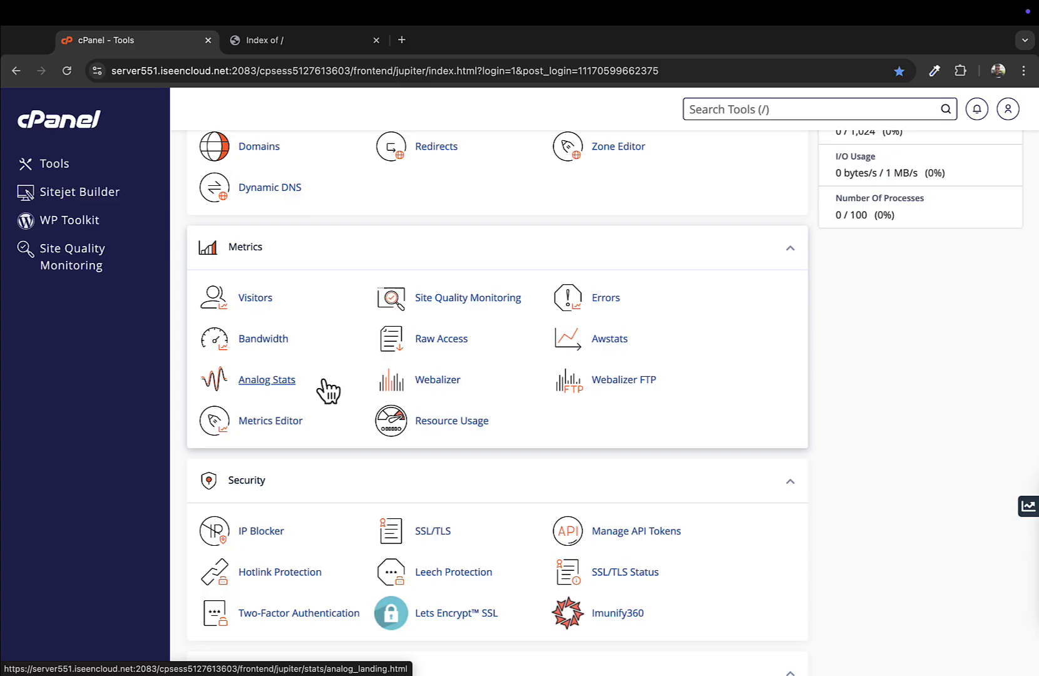
scroll(377, 303, up, 5)
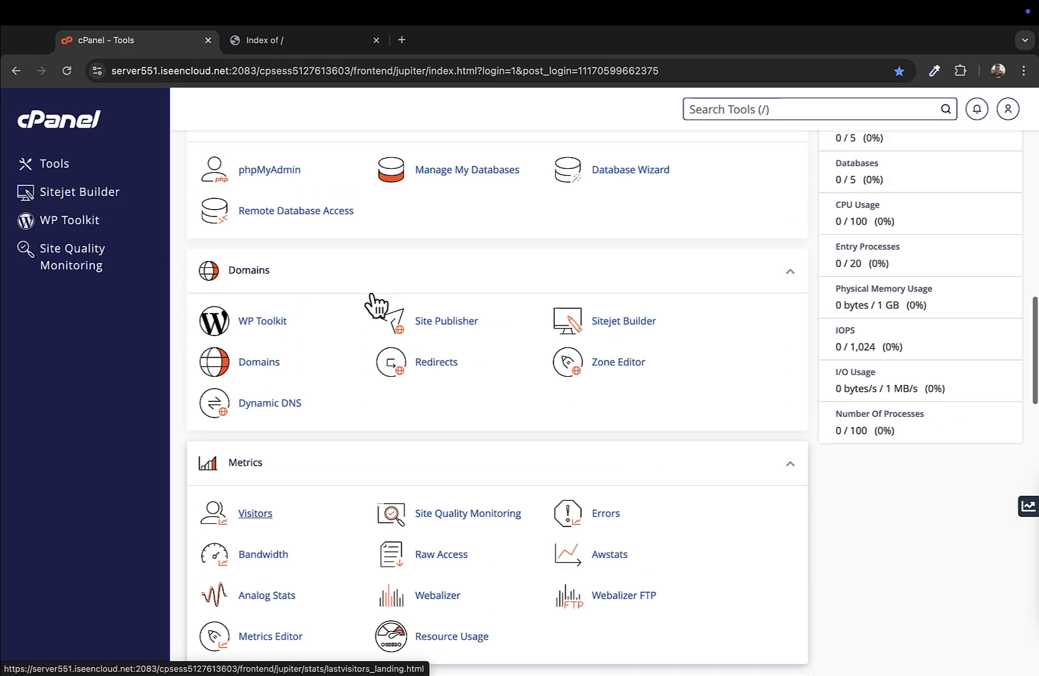
scroll(376, 306, up, 15)
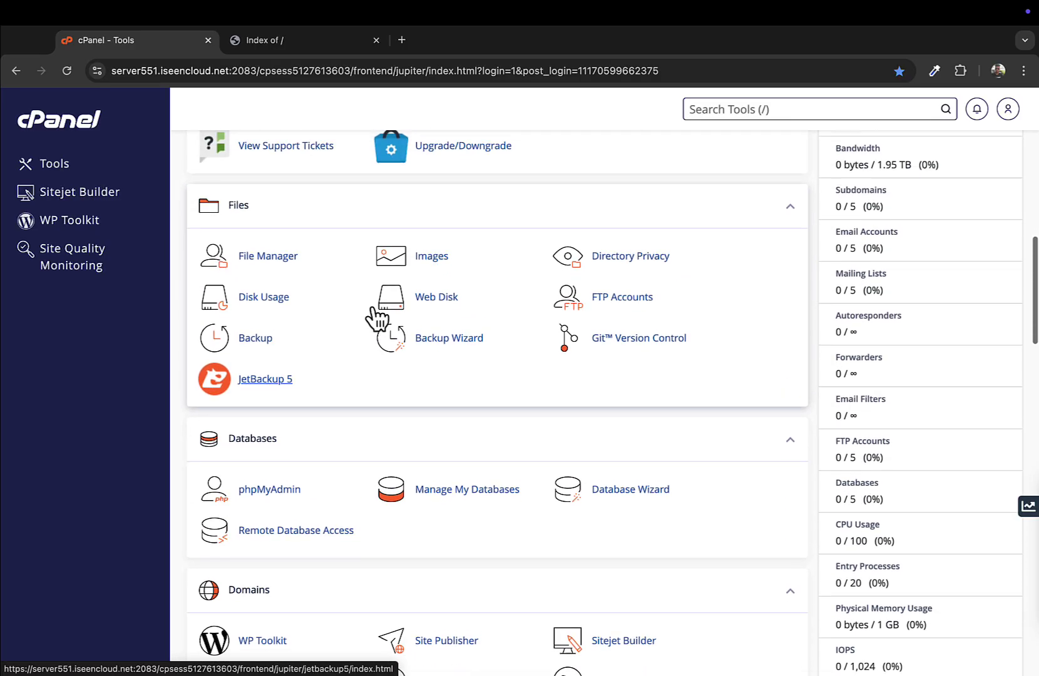
scroll(378, 307, down, 20)
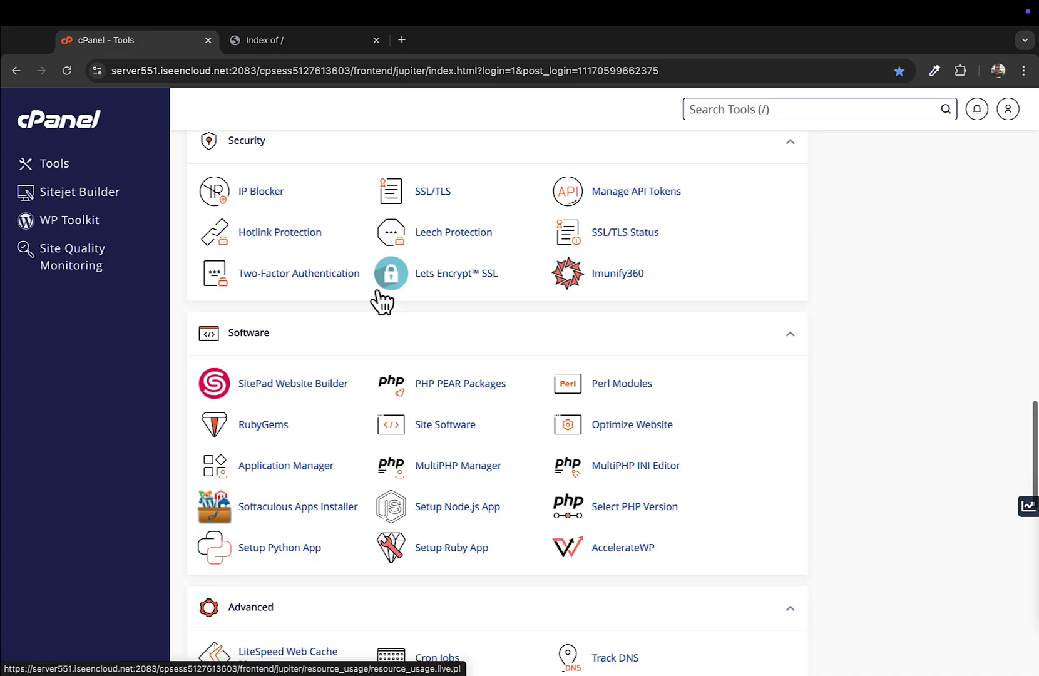
scroll(388, 266, down, 5)
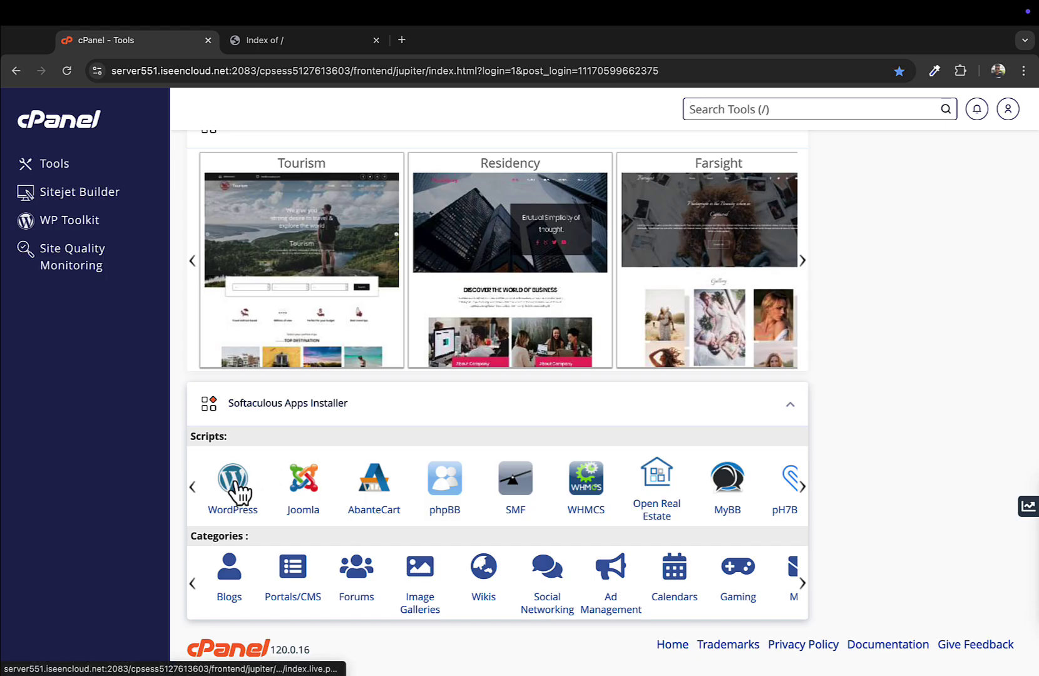
Open the WordPress script page in Softaculous
click(239, 492)
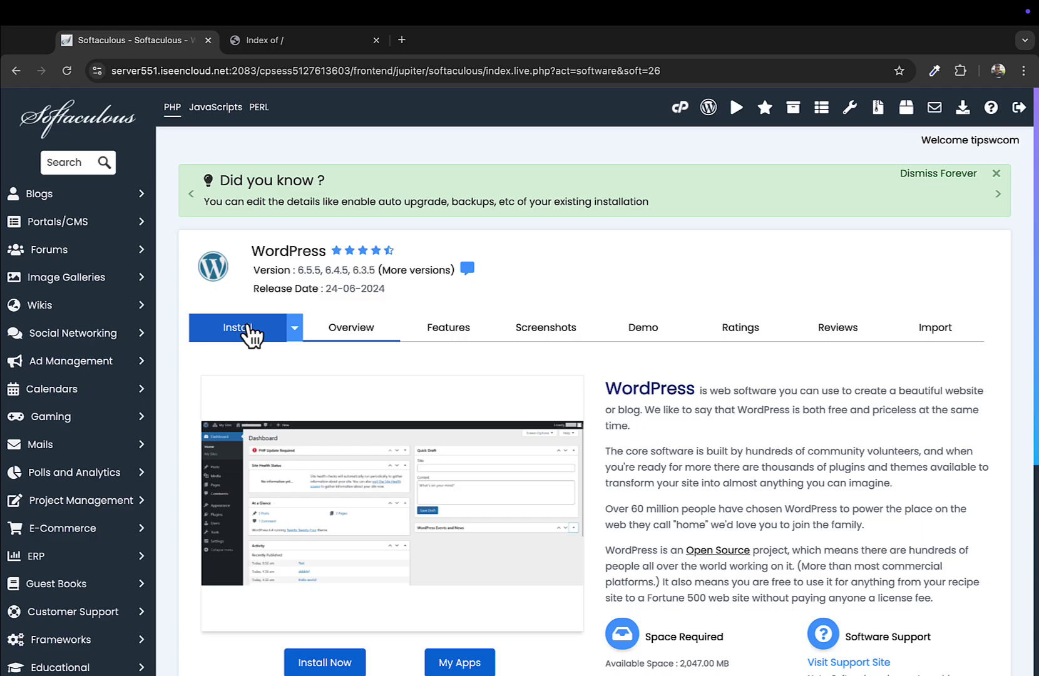
scroll(419, 449, down, 3)
scroll(420, 452, down, 1)
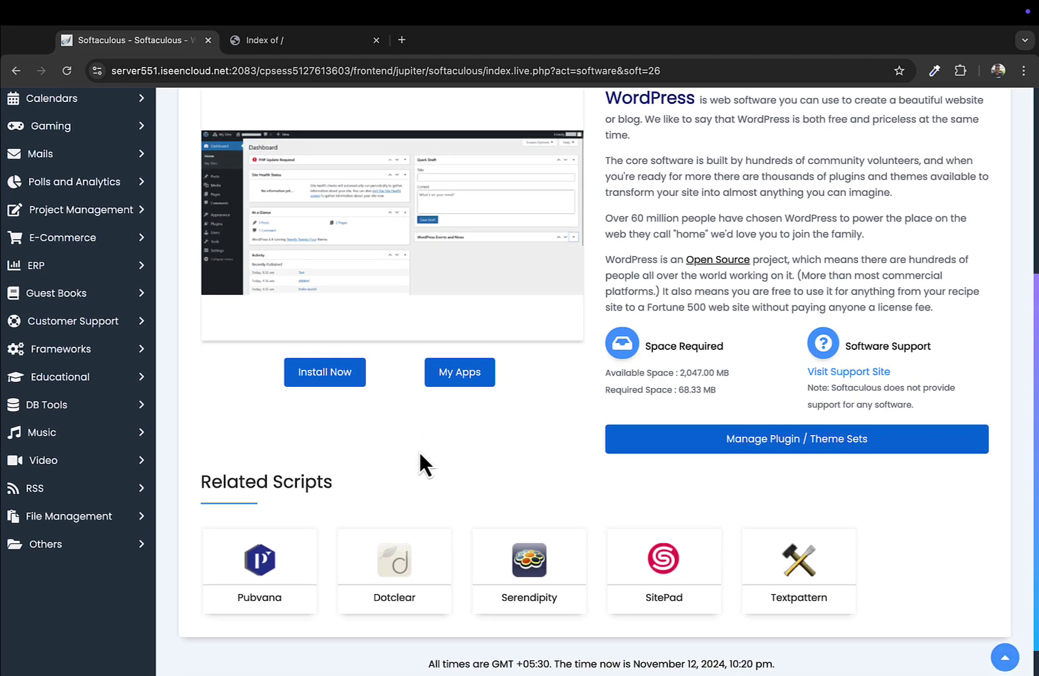
scroll(419, 456, up, 5)
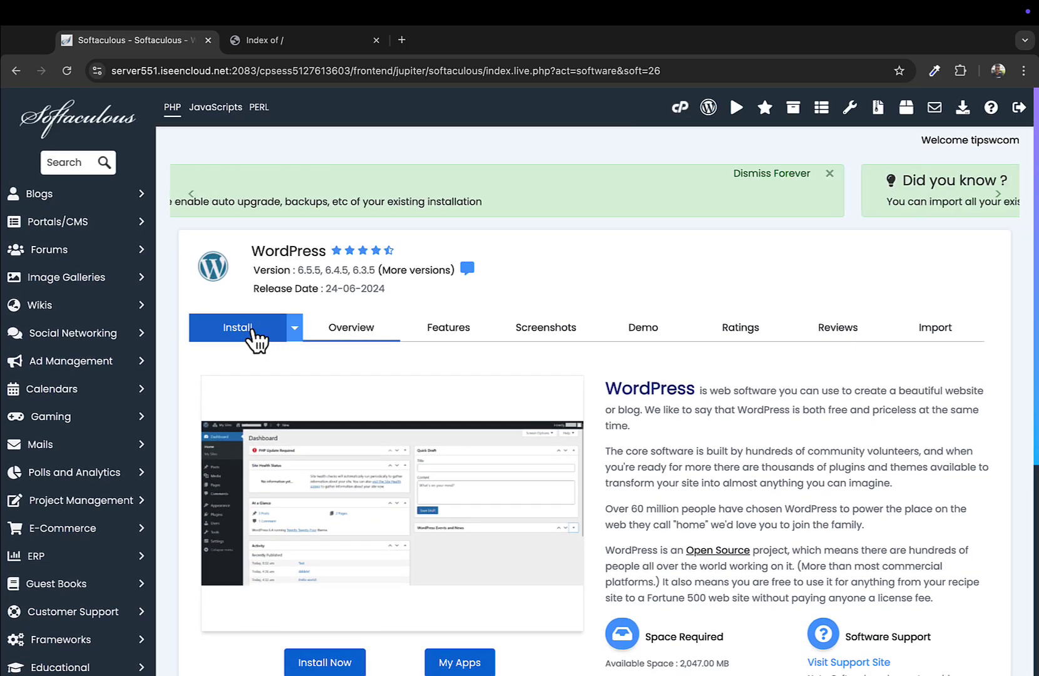
click(255, 339)
scroll(273, 438, down, 1)
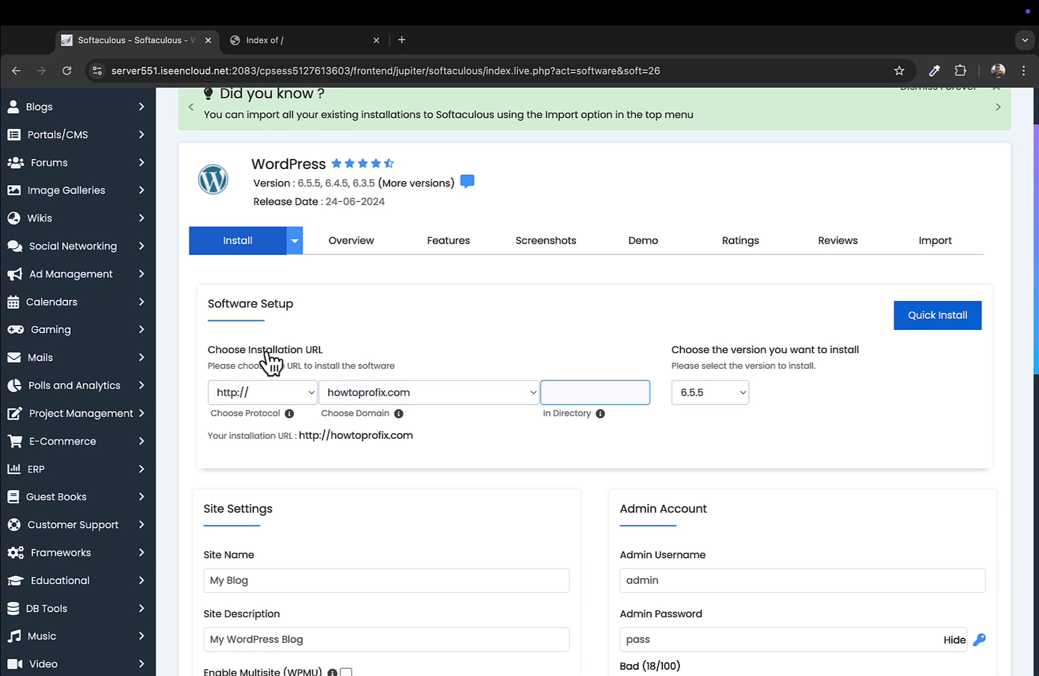
triple_click(323, 363)
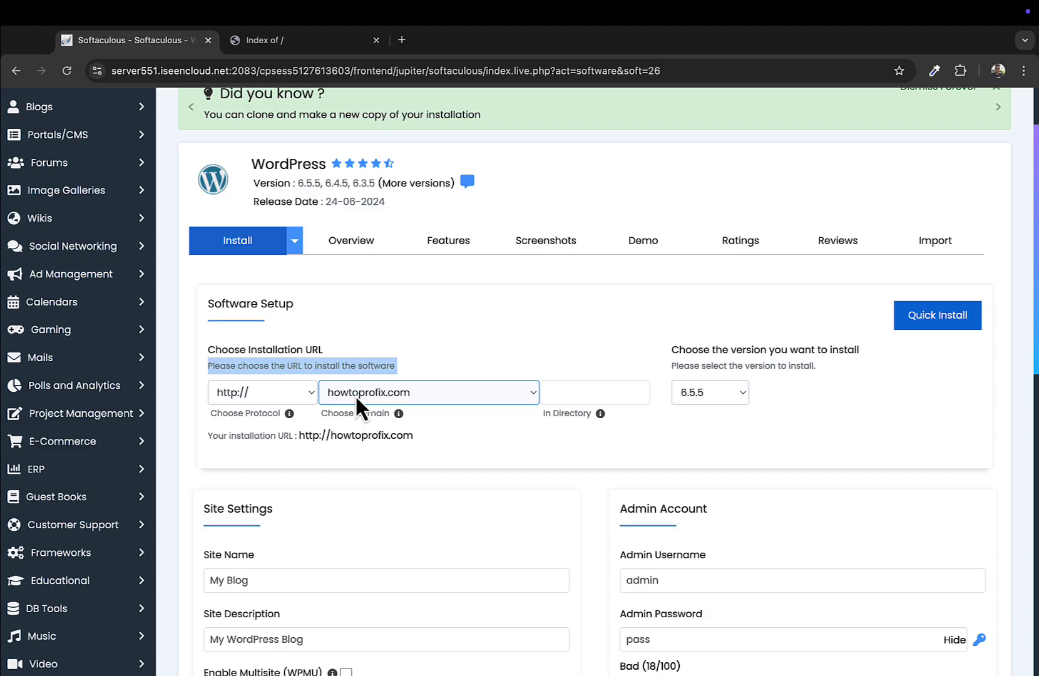
scroll(463, 468, down, 1)
scroll(463, 464, down, 3)
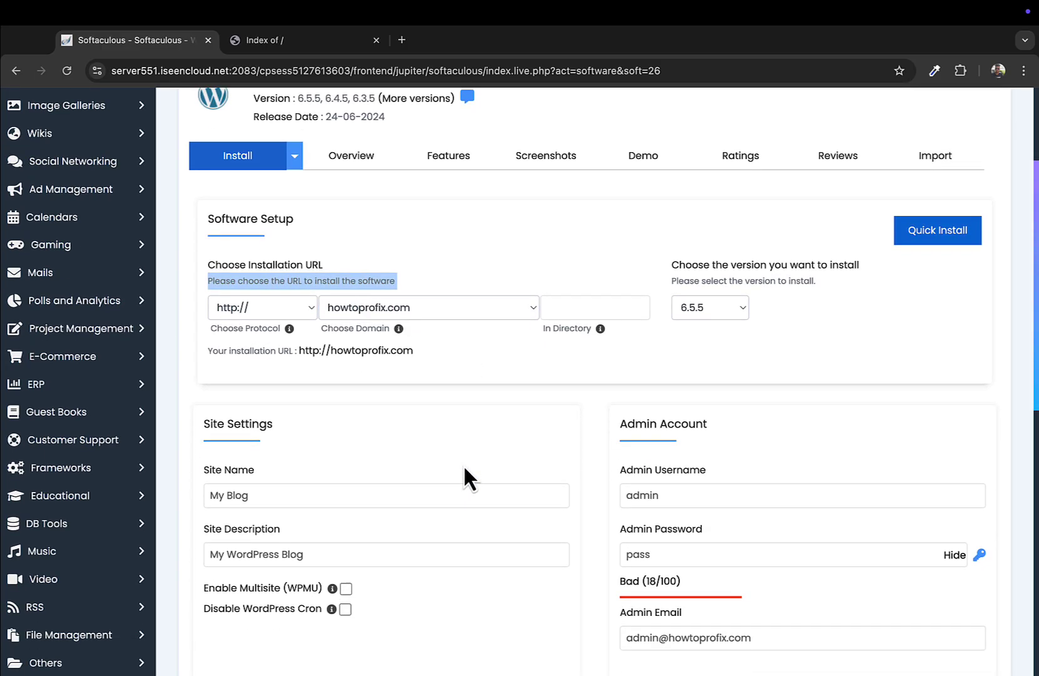
Keep the admin username and replace the admin password with a new strong password
double_click(652, 341)
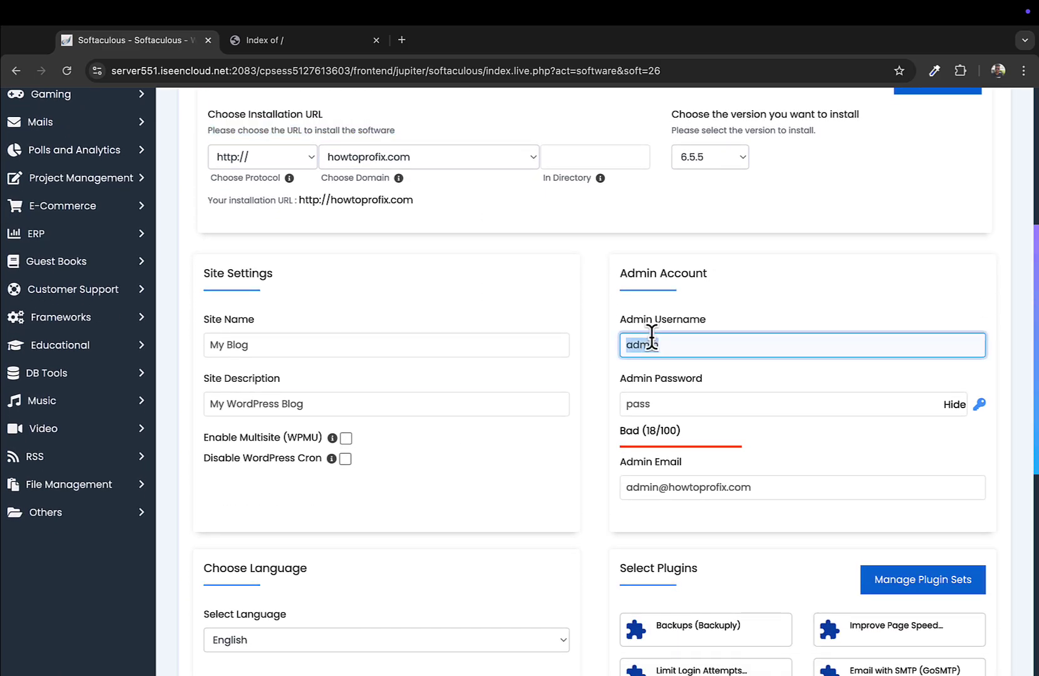
text(ad)
key(Tab)
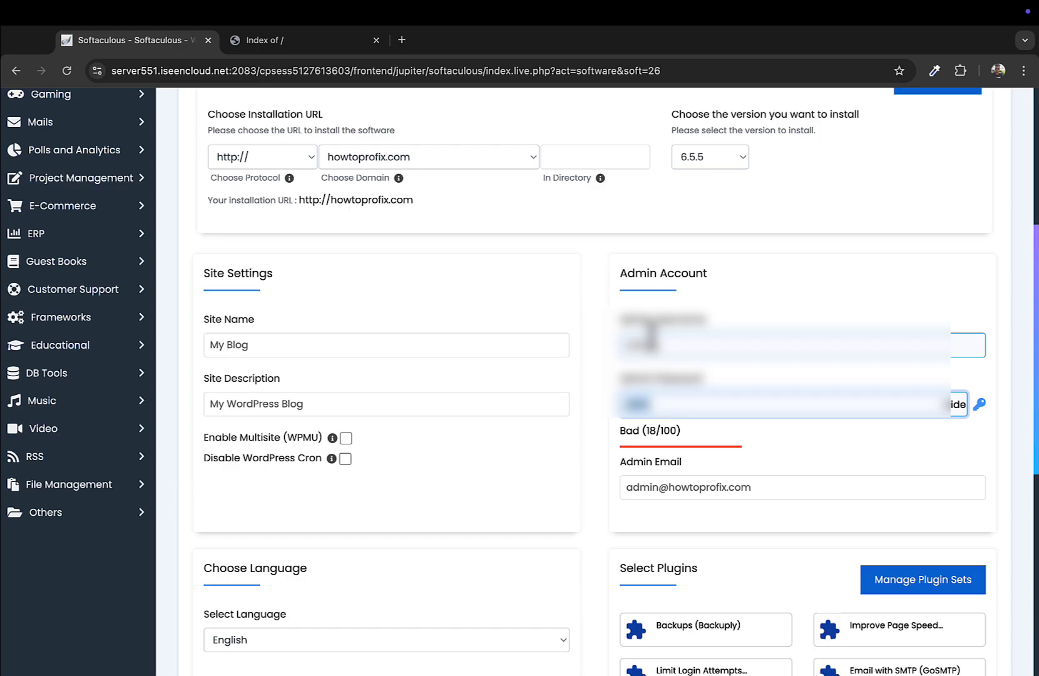
text(admin)
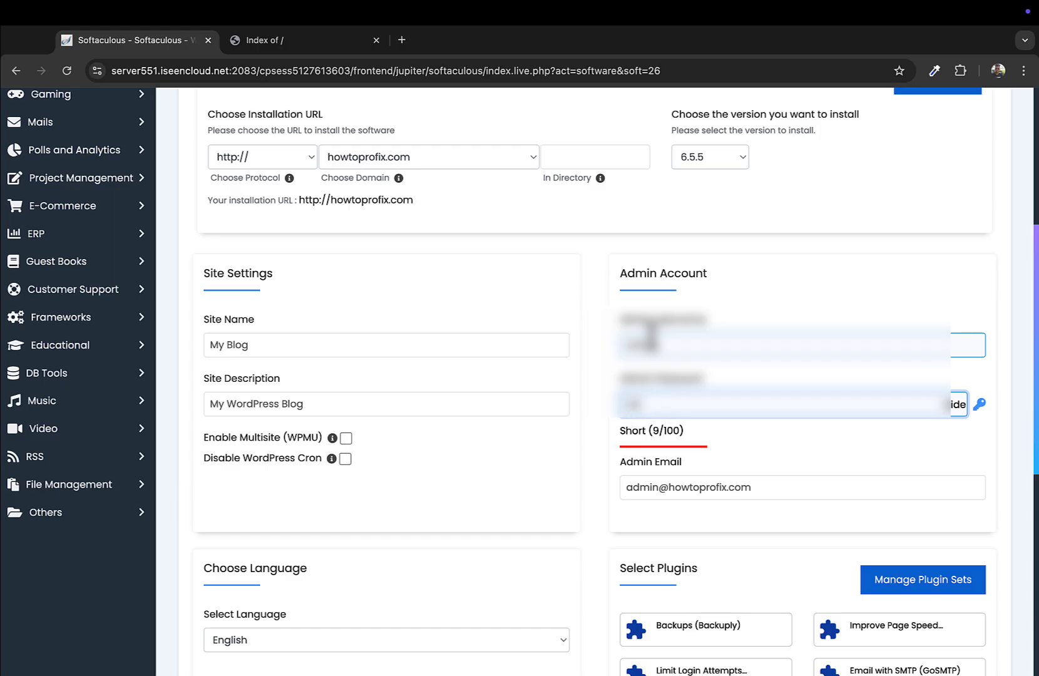
key(BackSpace)
key(BackSpace)
key(BackSpace)
key(BackSpace)
key(BackSpace)
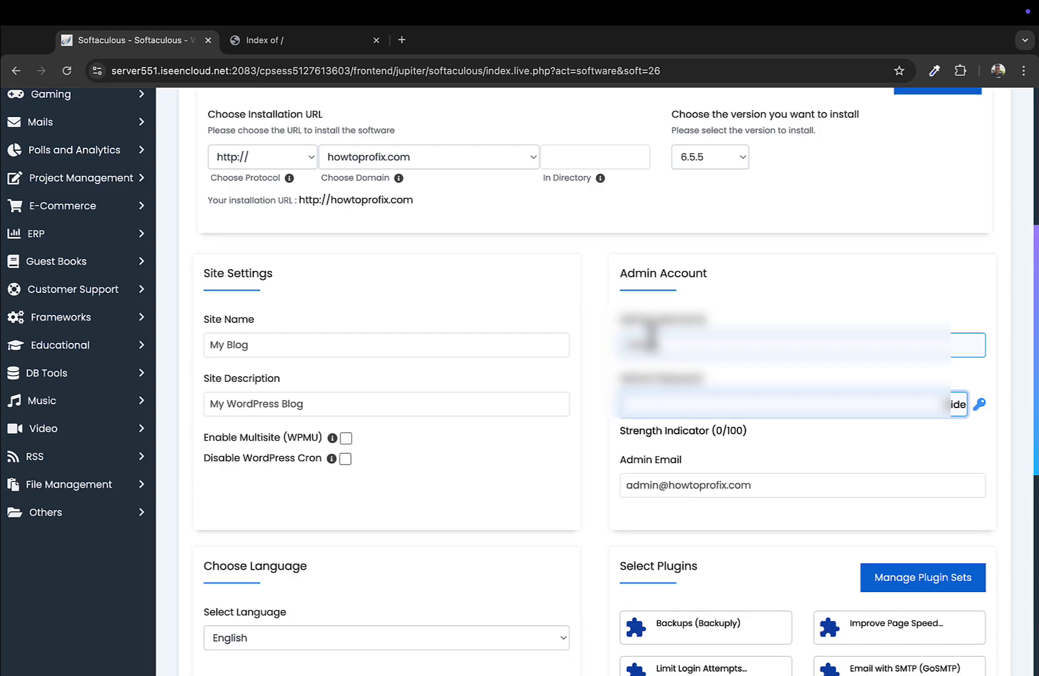
click(956, 405)
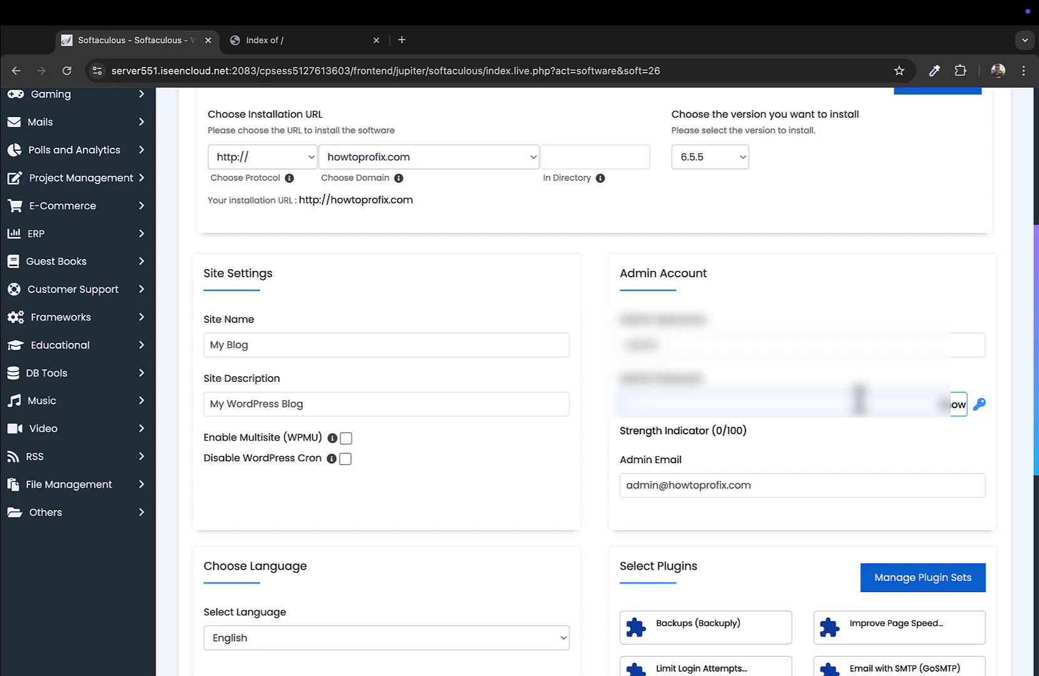
text(ad)
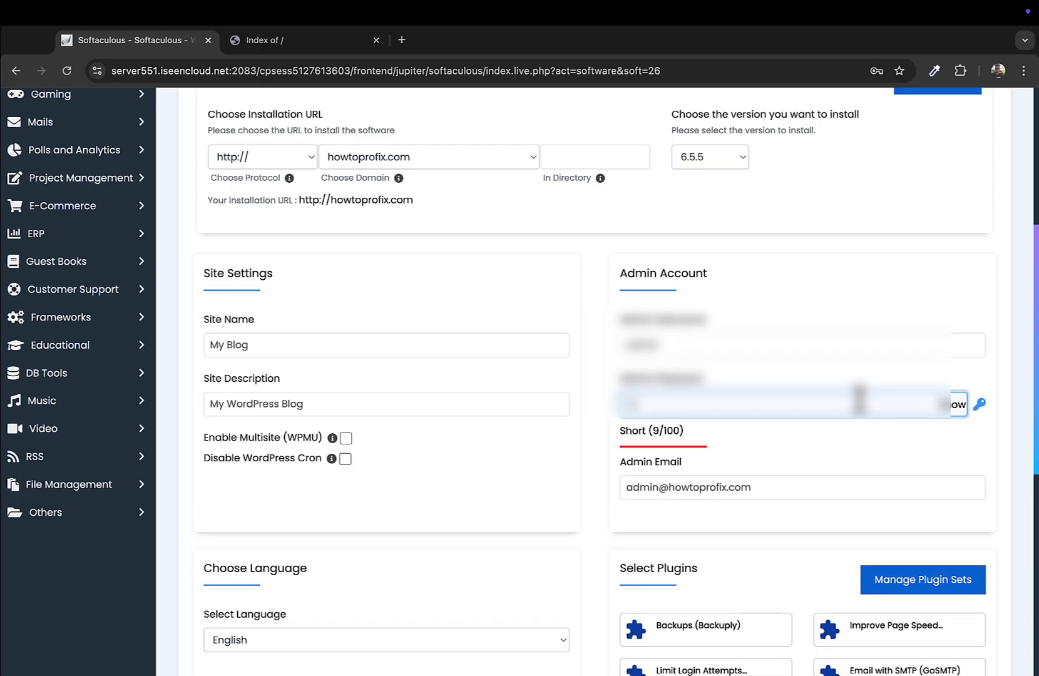
text(min@123)
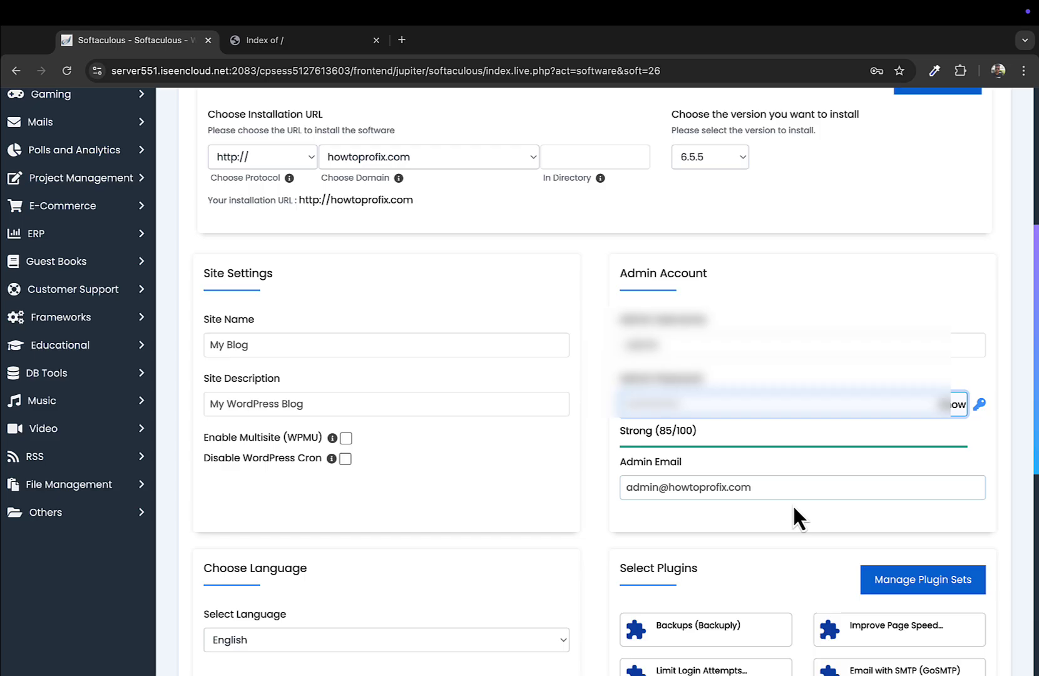
Undo an accidental edit to the admin e-mail so it stays unchanged
triple_click(739, 492)
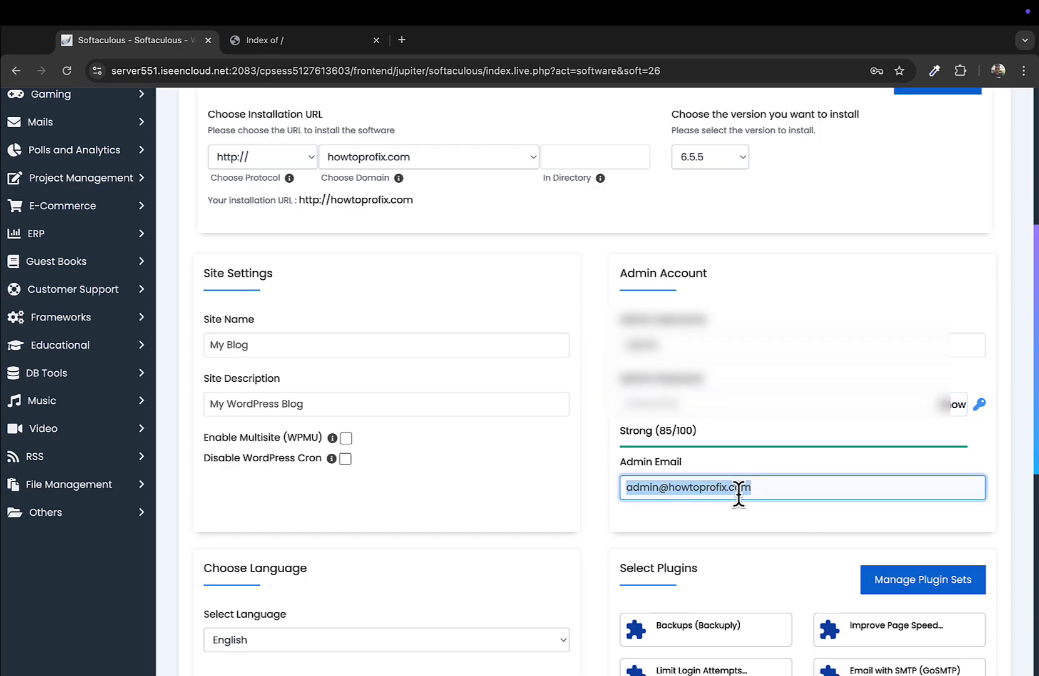
click(668, 492)
triple_click(657, 492)
text(how)
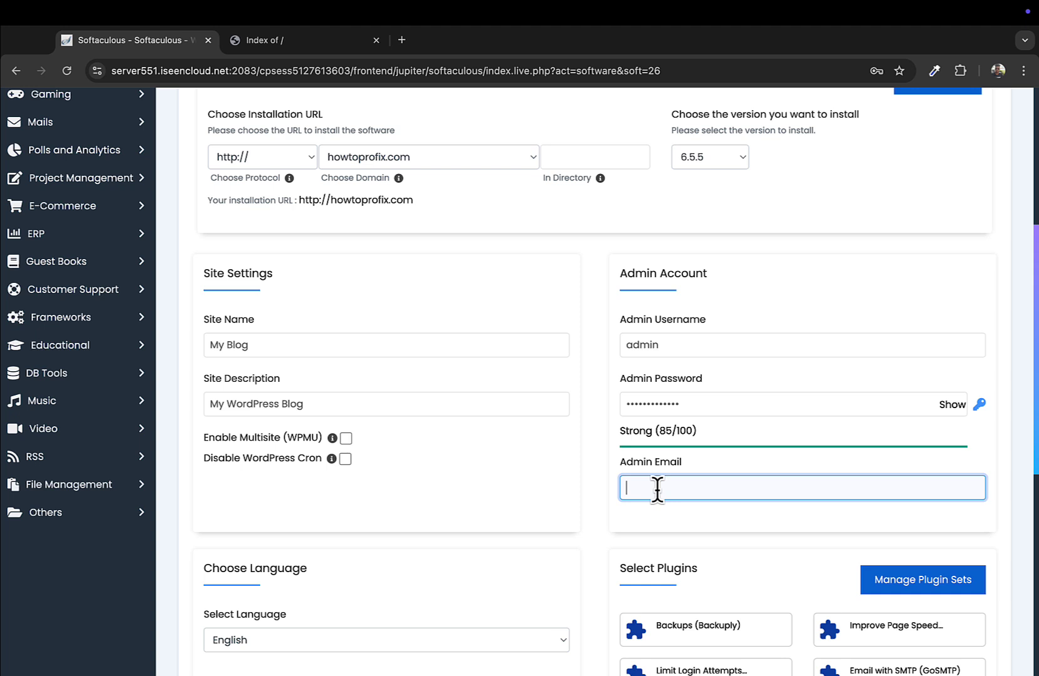
key(ctrl+z)
key(ctrl+z)
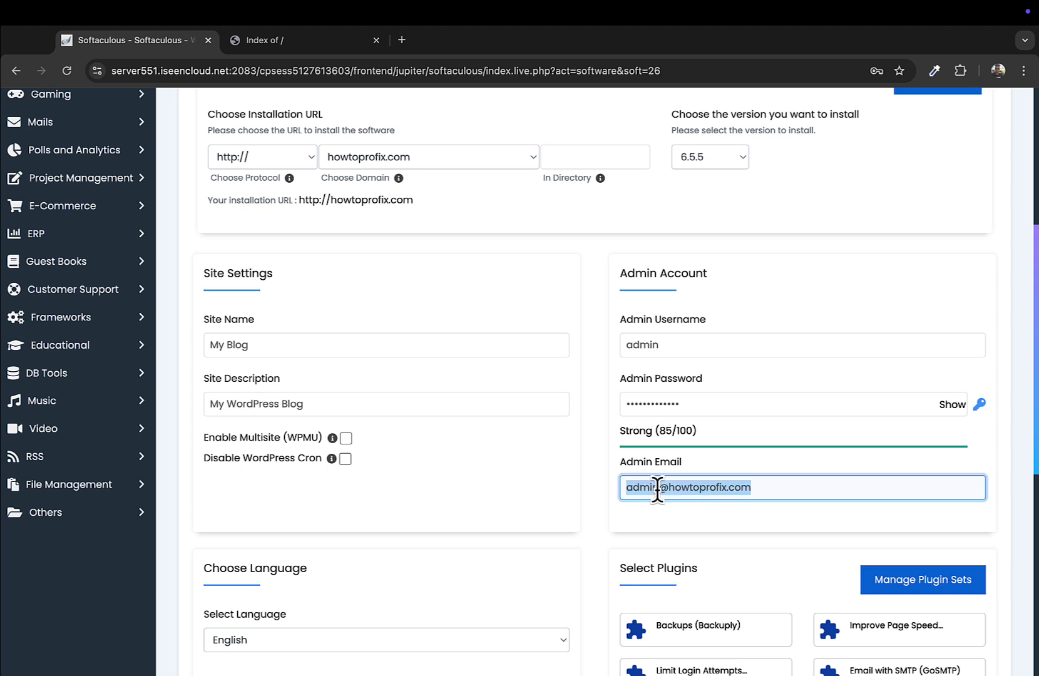
click(651, 510)
click(633, 487)
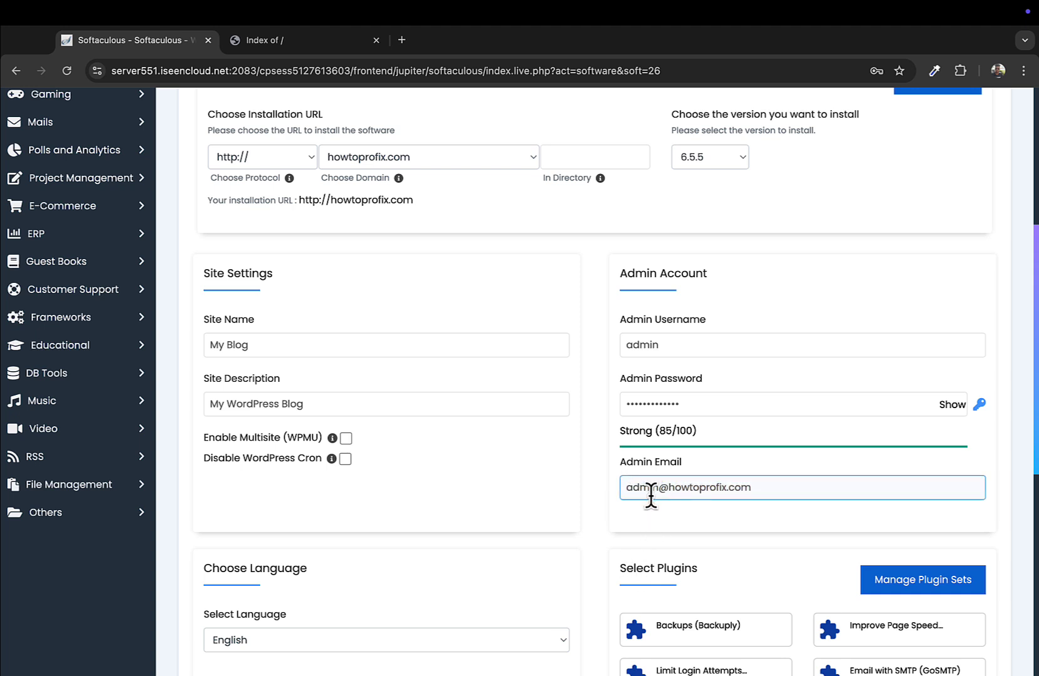
Replace the site name My Blog with 'How To Pro Fix'
scroll(651, 495, down, 1)
click(665, 461)
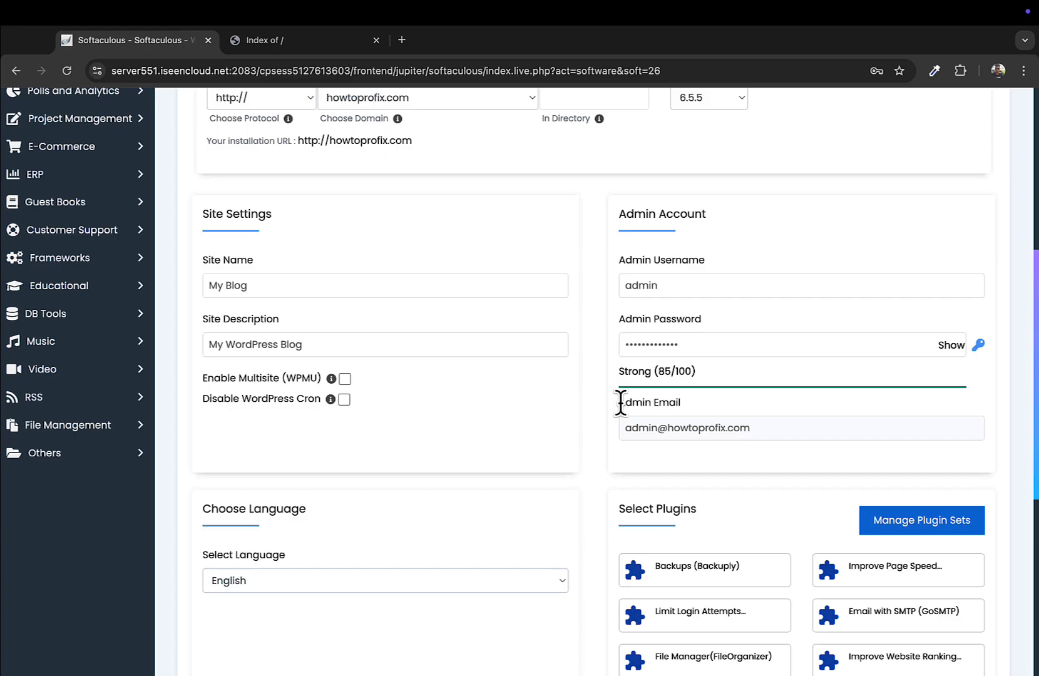
triple_click(396, 289)
text(How To Pro Fix)
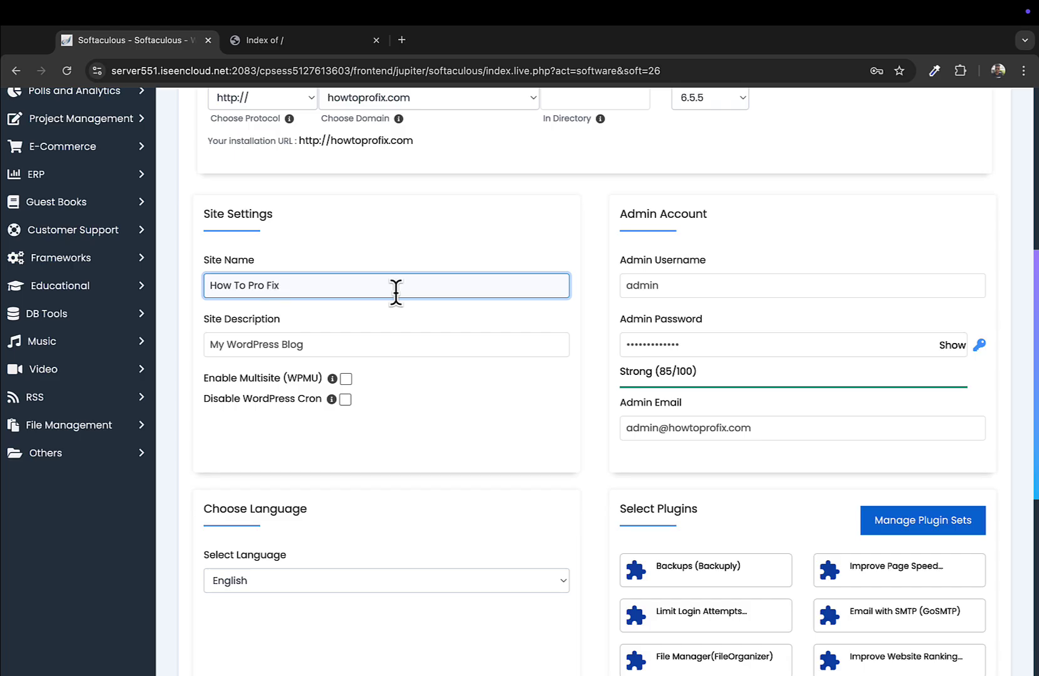
key(Tab)
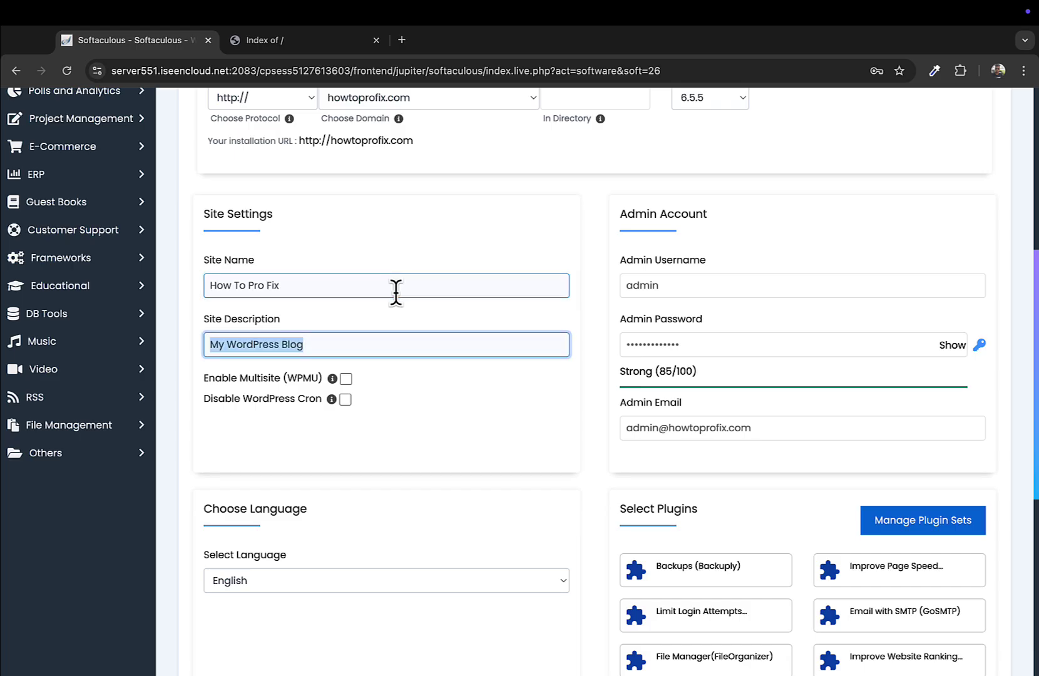
Set the site description to 'Wordpress Tutorials and Tricks'
text(H)
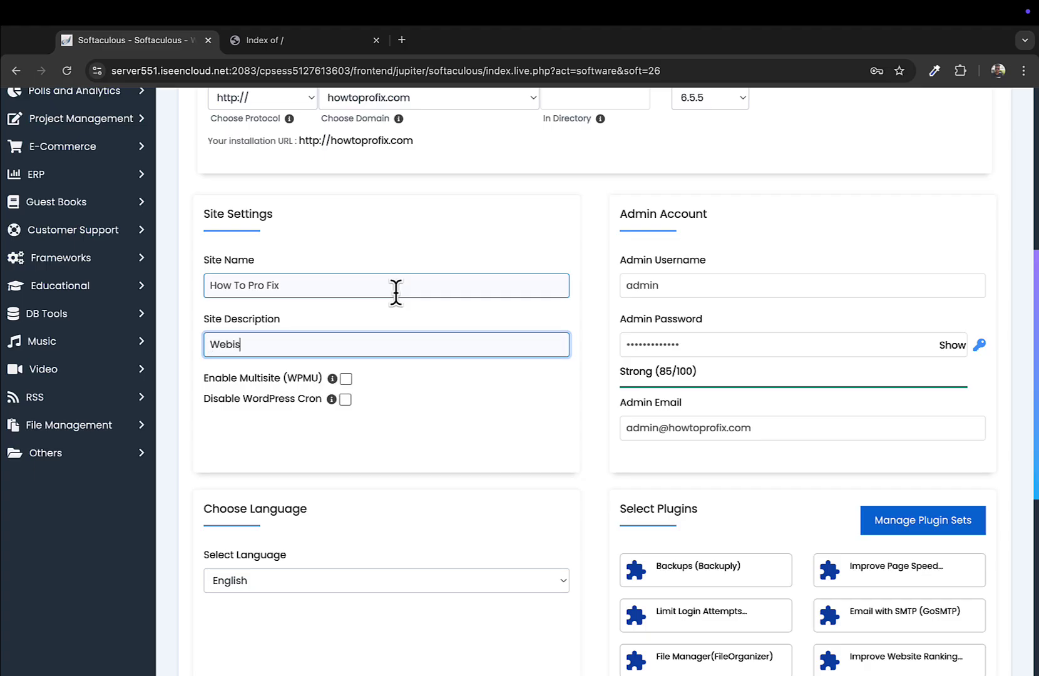
key(BackSpace)
key(BackSpace)
text(Wordpress Tut)
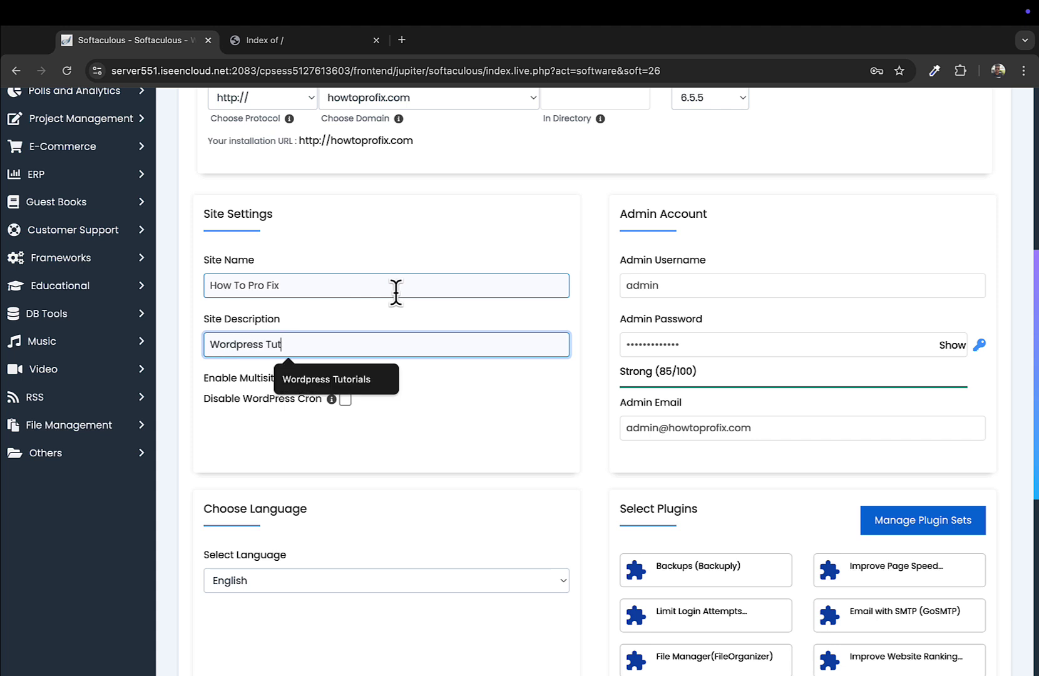
text(orials and )
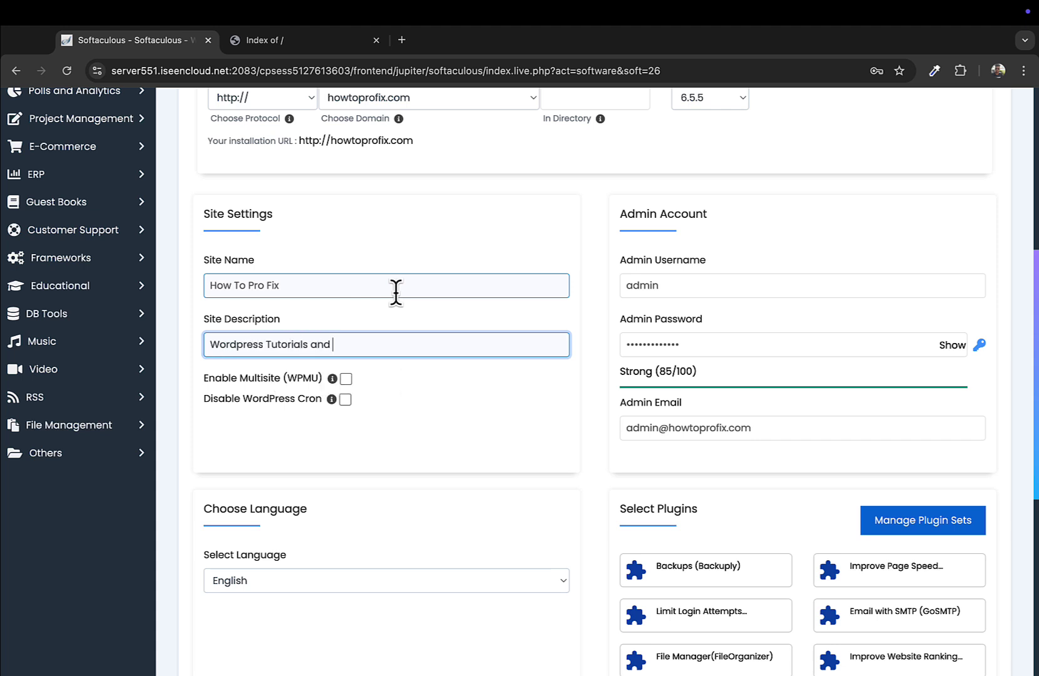
text(Tricks)
click(457, 453)
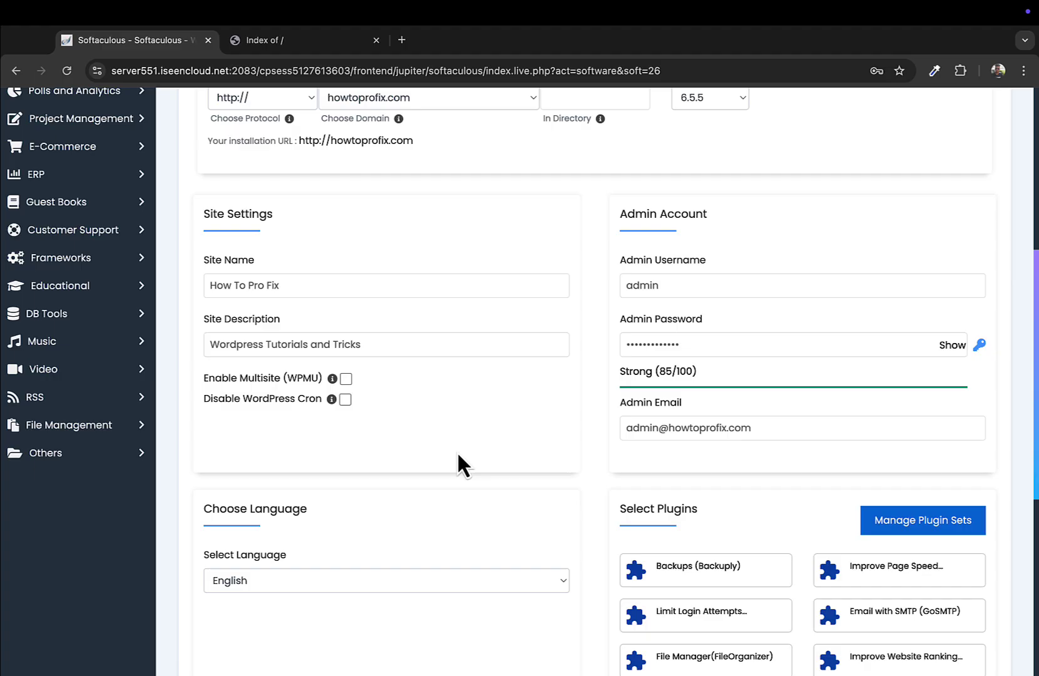
scroll(395, 357, down, 2)
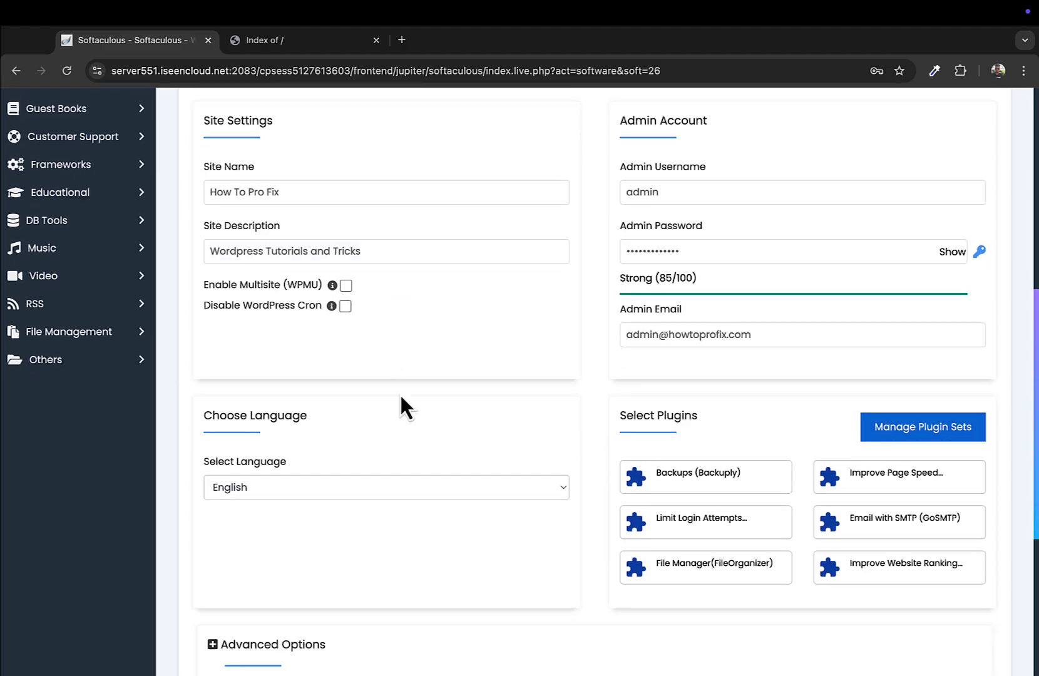
scroll(402, 403, down, 4)
click(325, 385)
scroll(322, 388, up, 6)
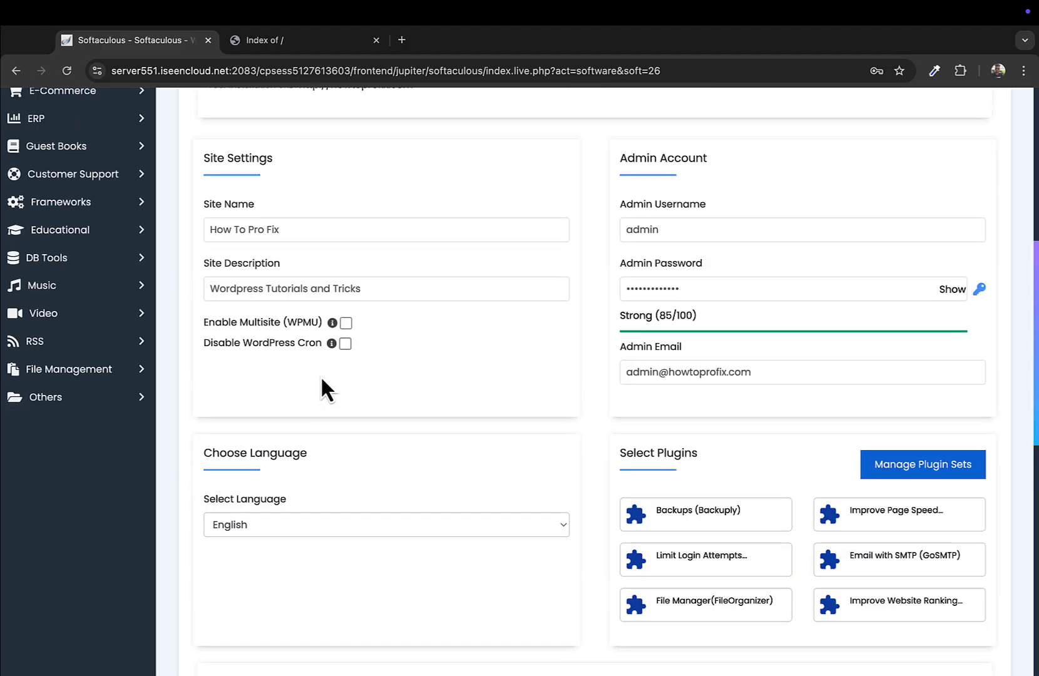
scroll(322, 396, up, 3)
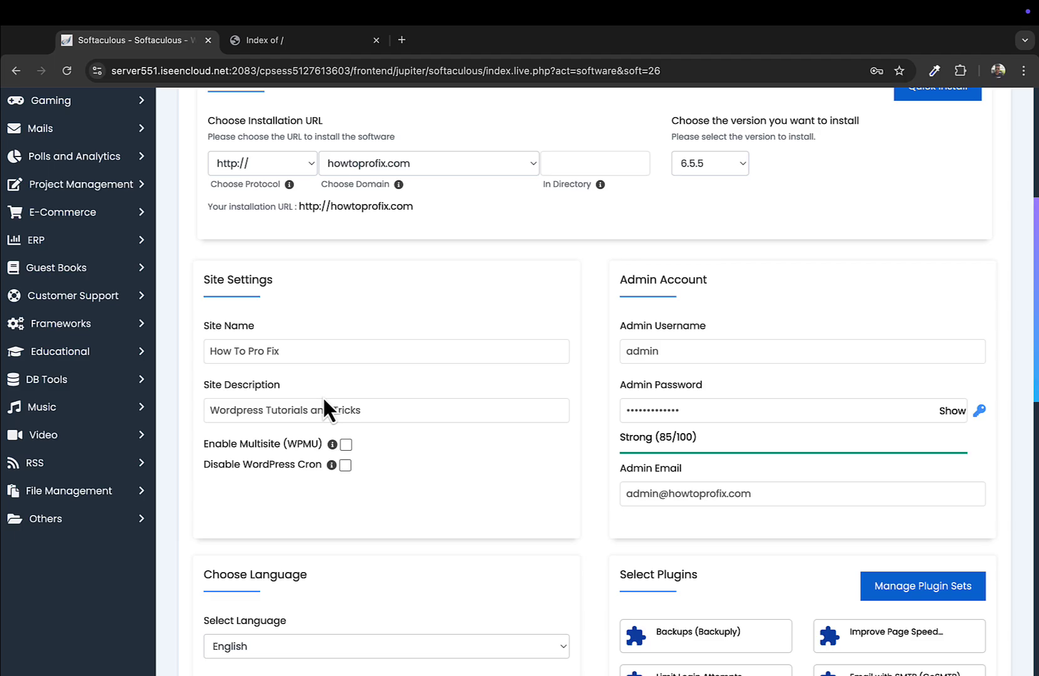
scroll(322, 395, down, 10)
scroll(323, 399, down, 2)
scroll(323, 441, up, 3)
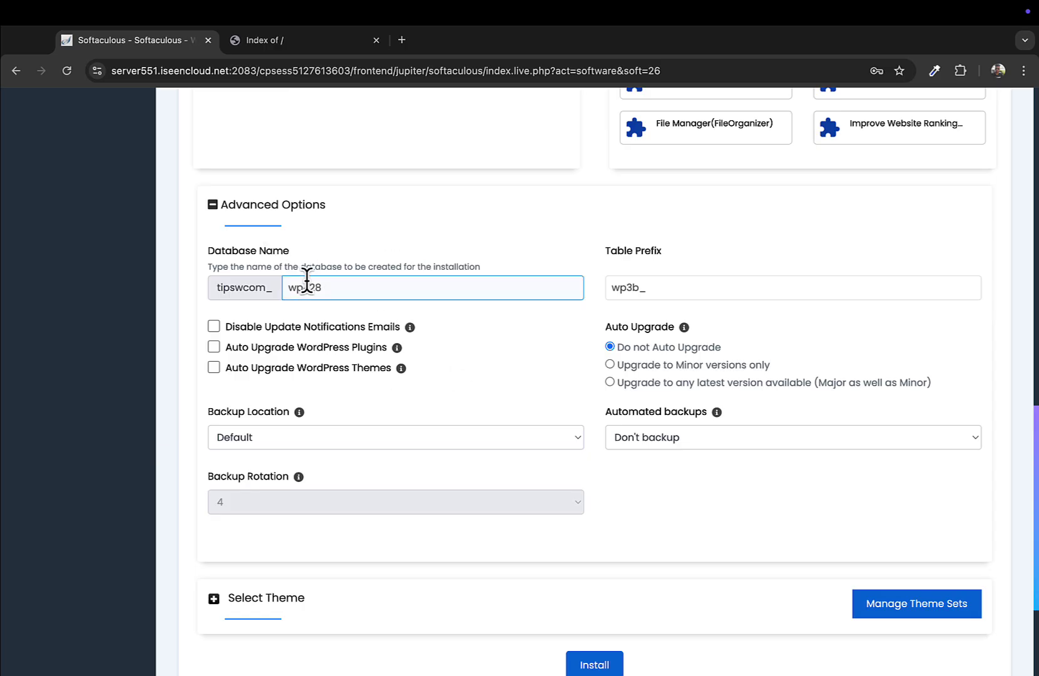
Keep the default Twenty Twenty-Four theme and start the WordPress installation
click(214, 212)
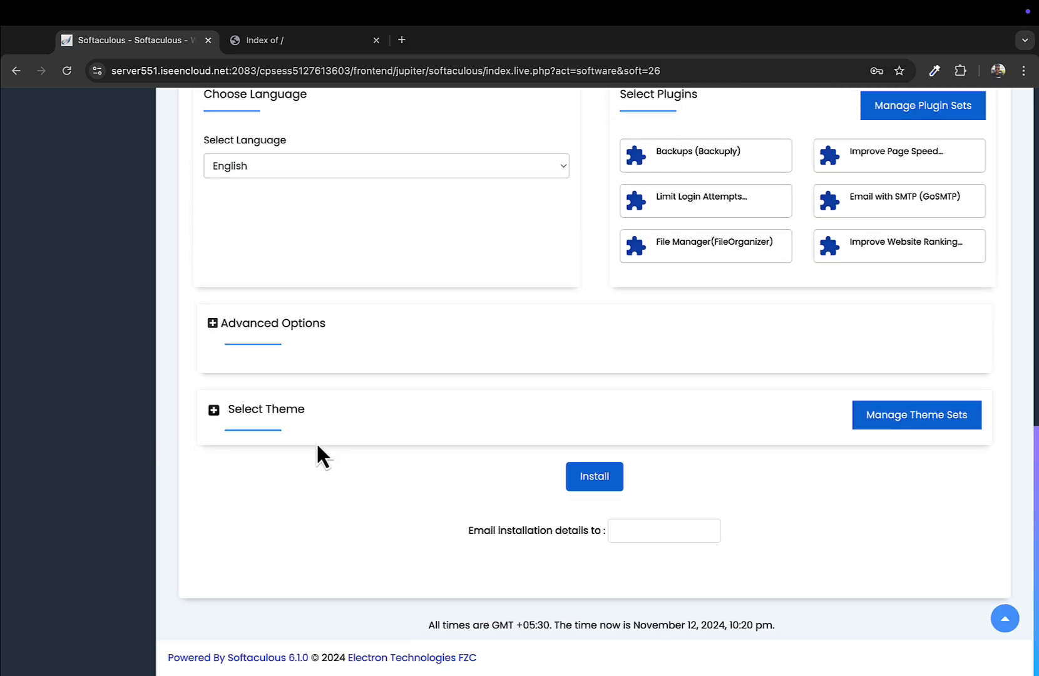
click(238, 418)
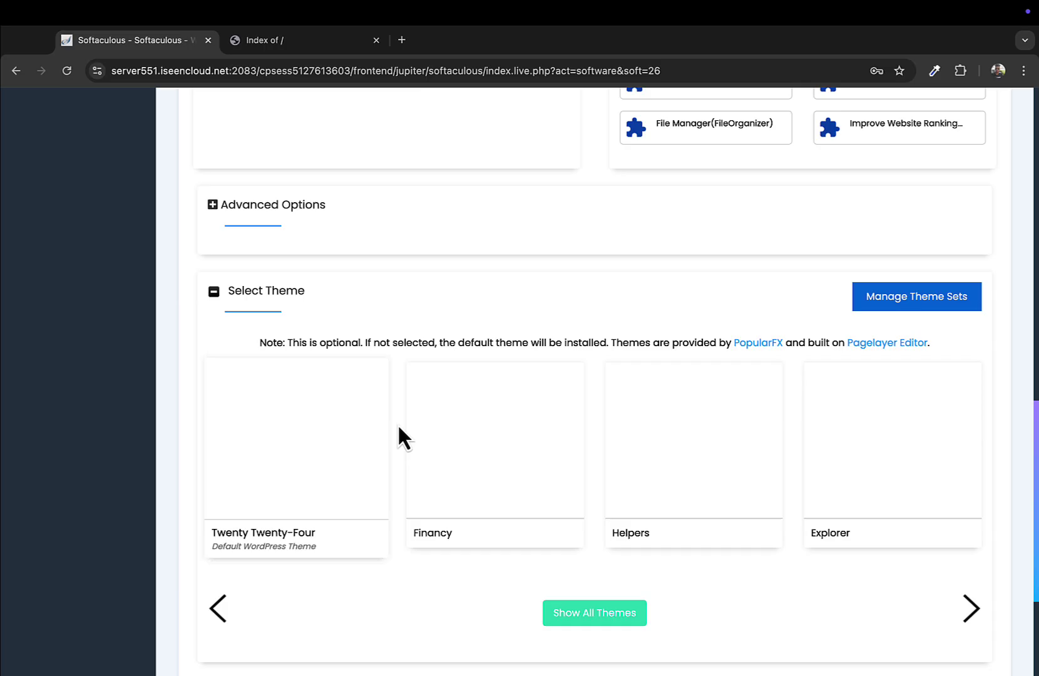
scroll(350, 426, down, 4)
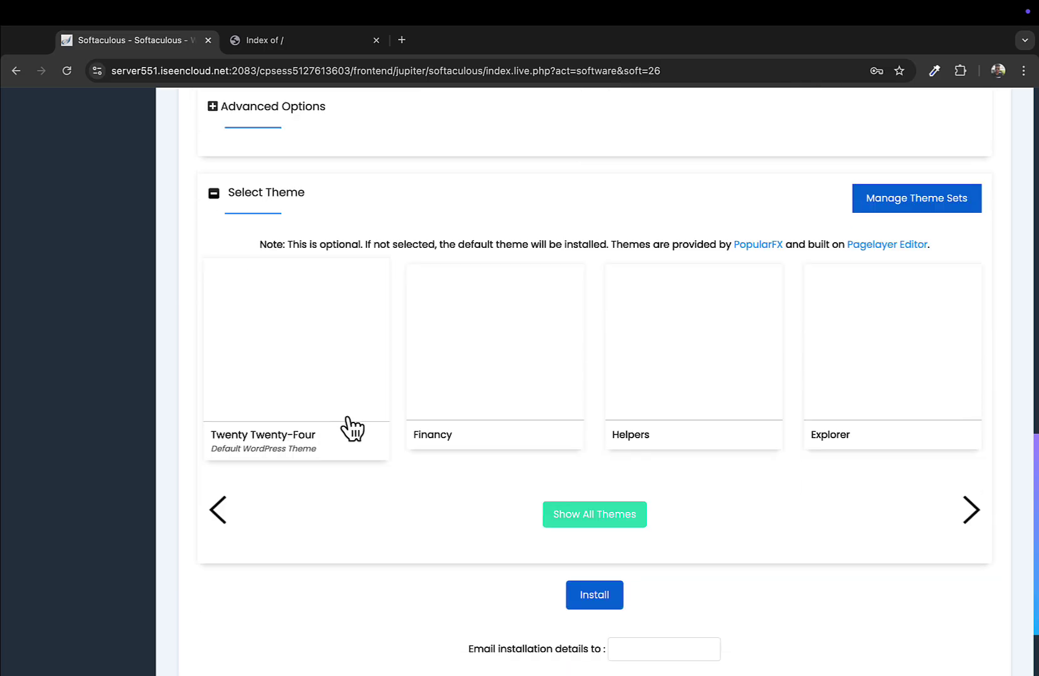
click(645, 531)
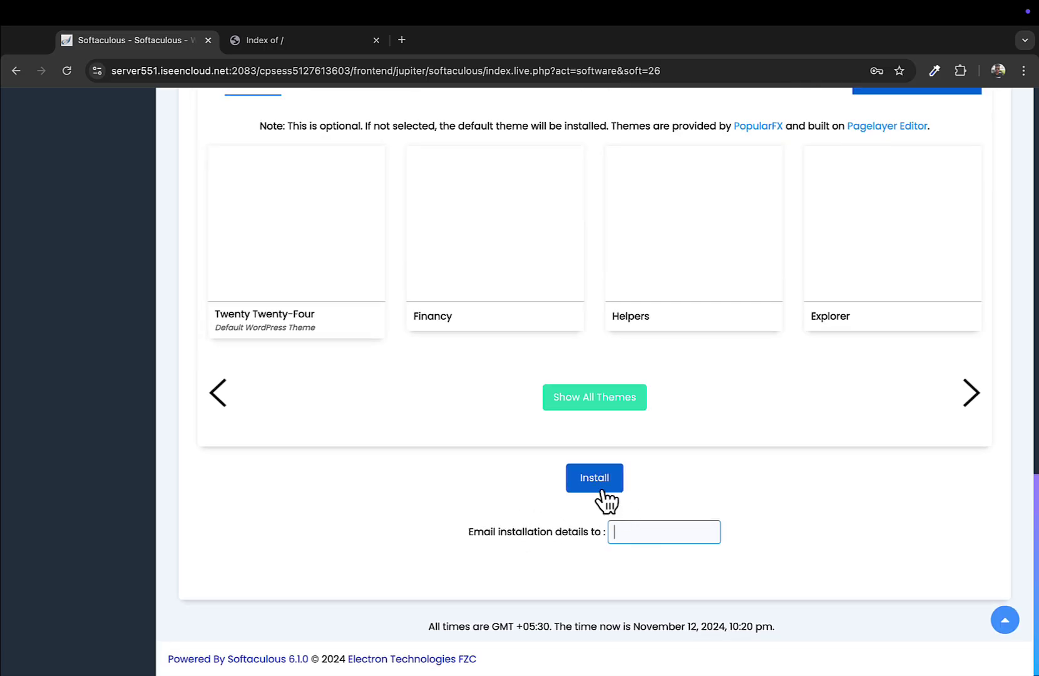
triple_click(514, 530)
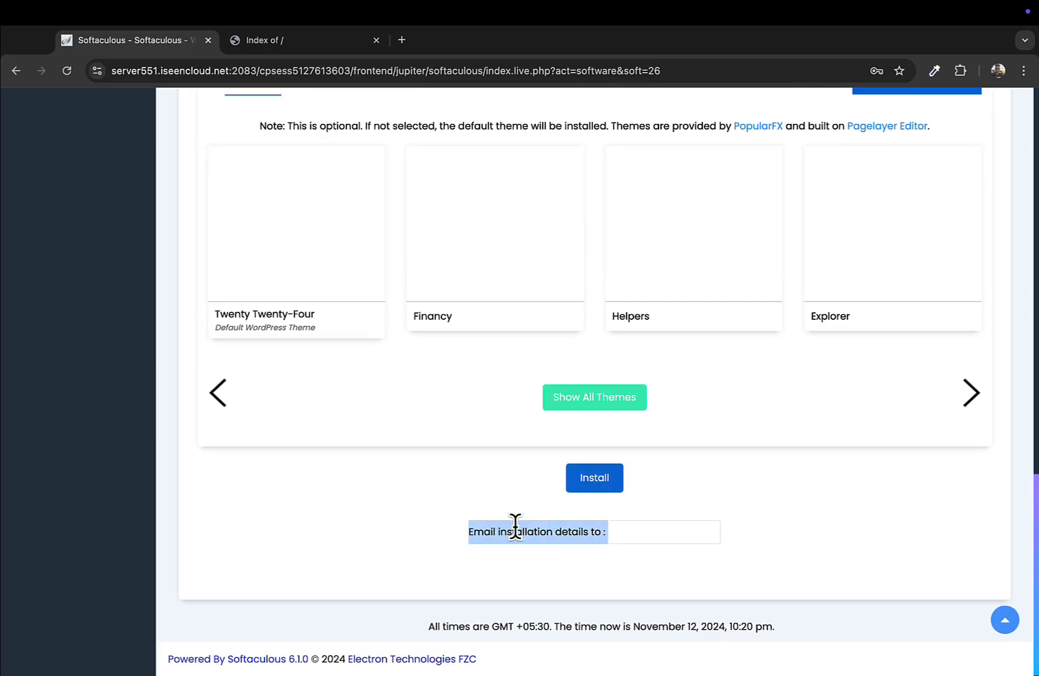
click(596, 483)
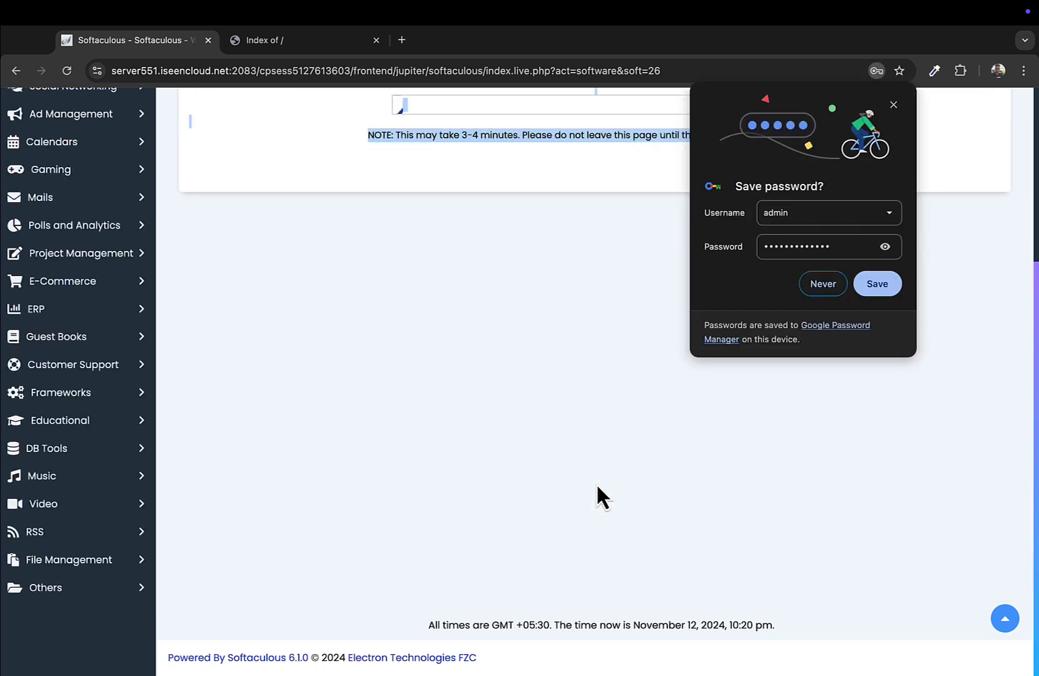
Dismiss Chrome's save-password offer and check the installation success message
click(864, 288)
scroll(667, 302, up, 1)
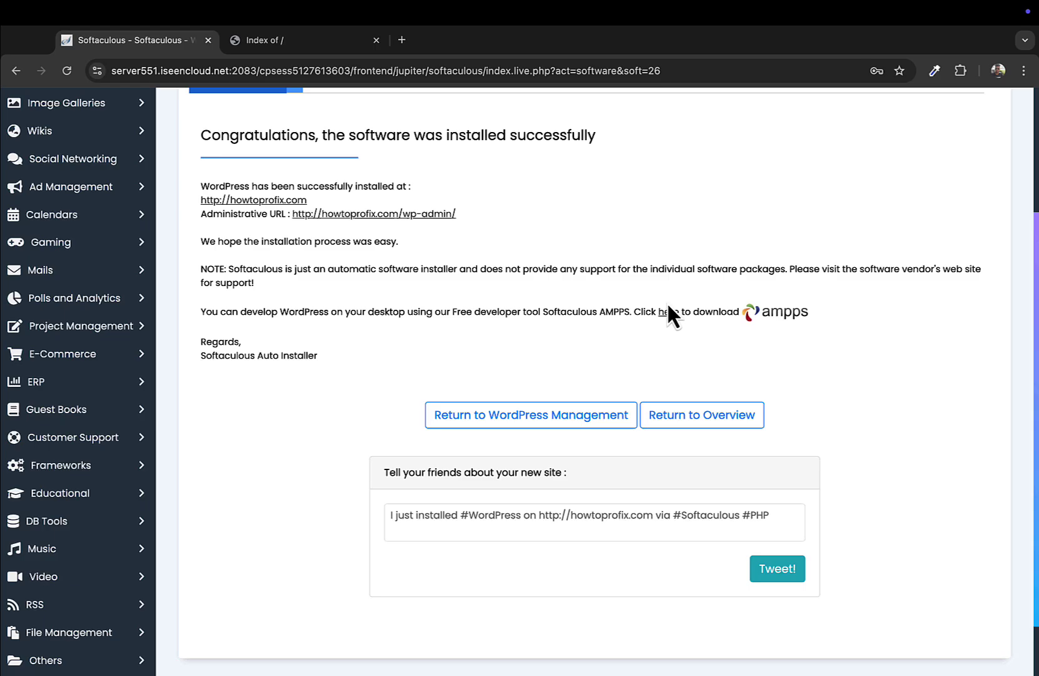
triple_click(348, 147)
Reload the howtoprofix.com tab to show the new How To Pro Fix homepage
click(311, 41)
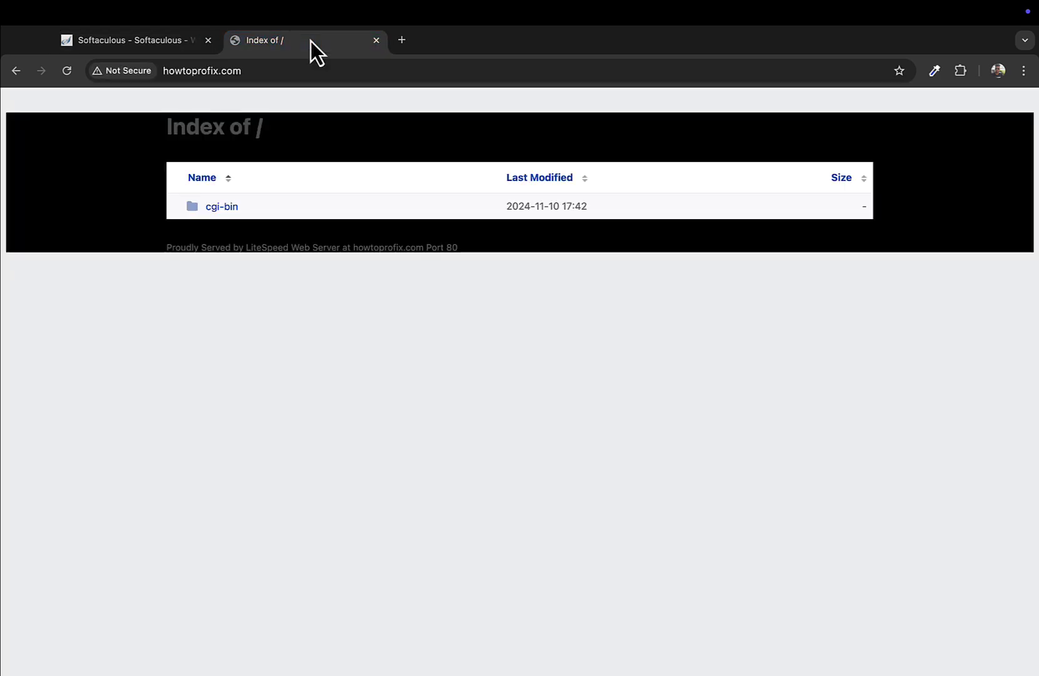
click(68, 71)
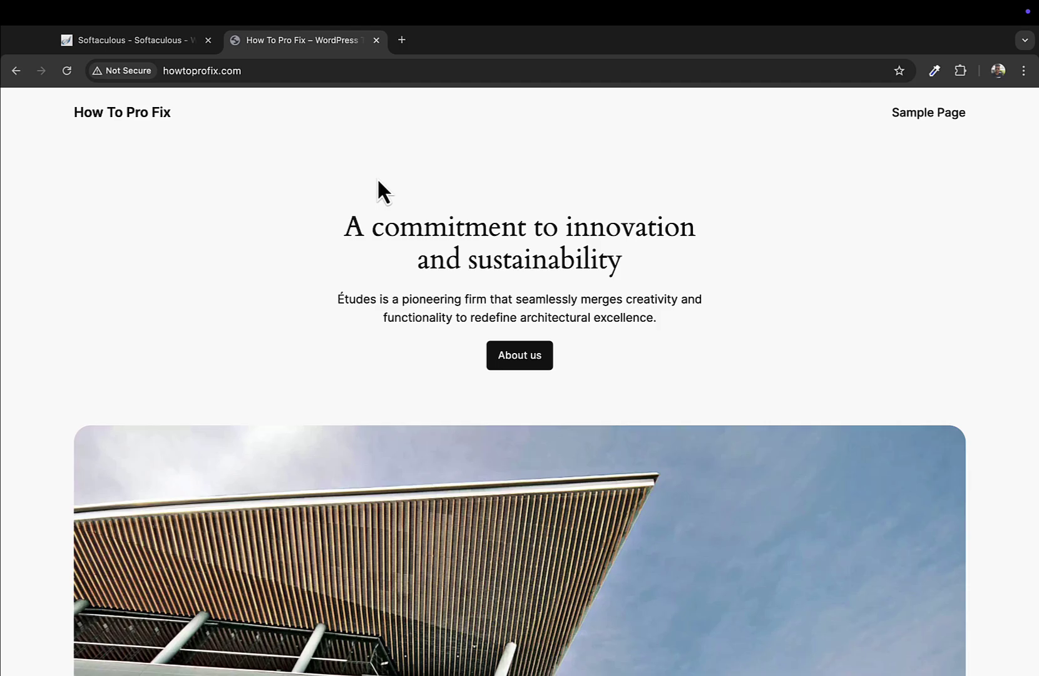
scroll(378, 190, down, 5)
Go to howtoprofix.com/wp-admin to reach the admin login page
click(273, 71)
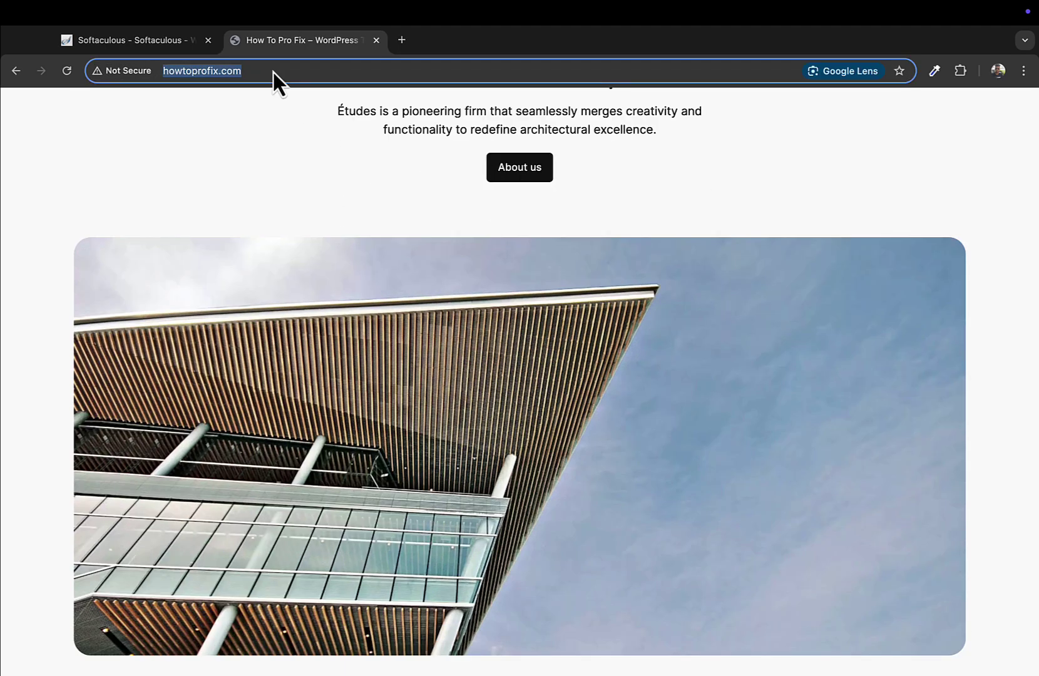
click(272, 72)
text(/)
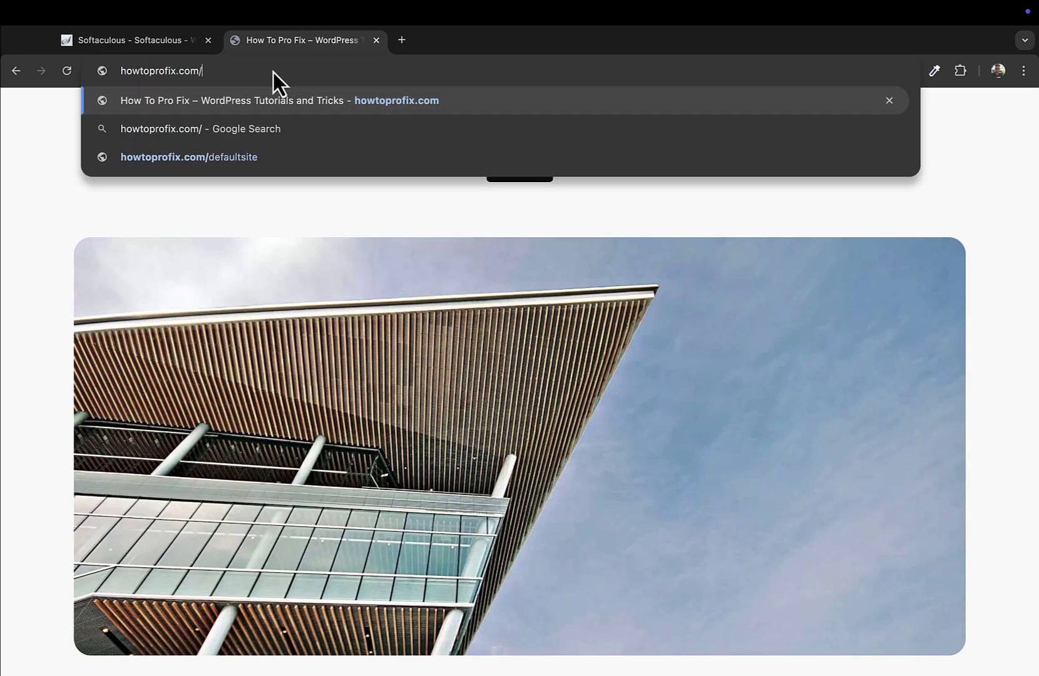
text(wp-admin)
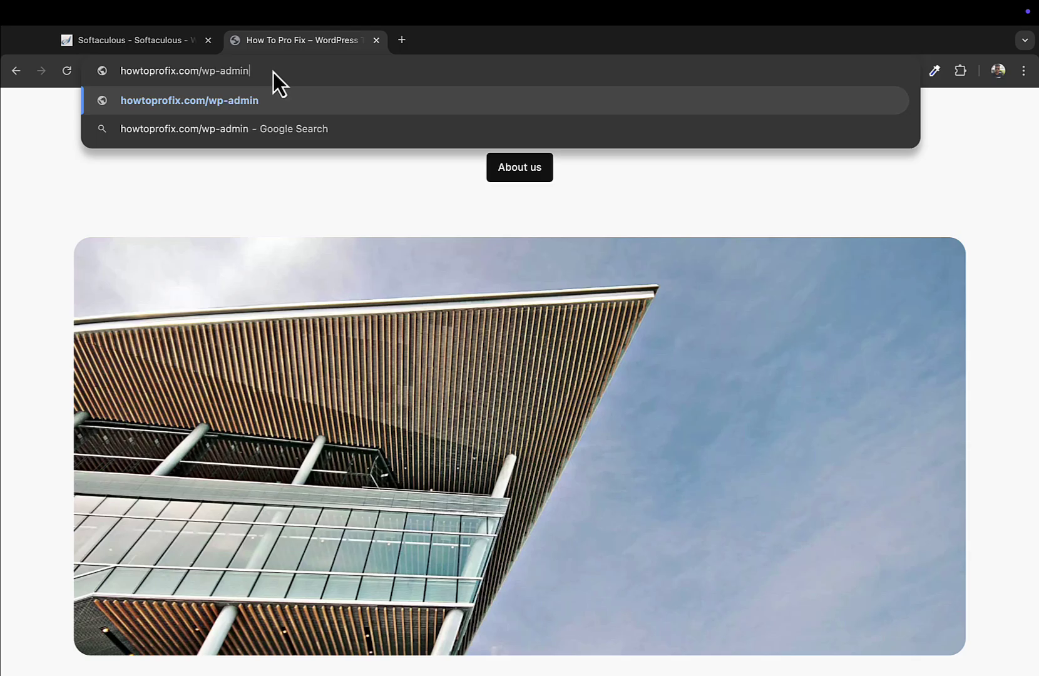
key(Return)
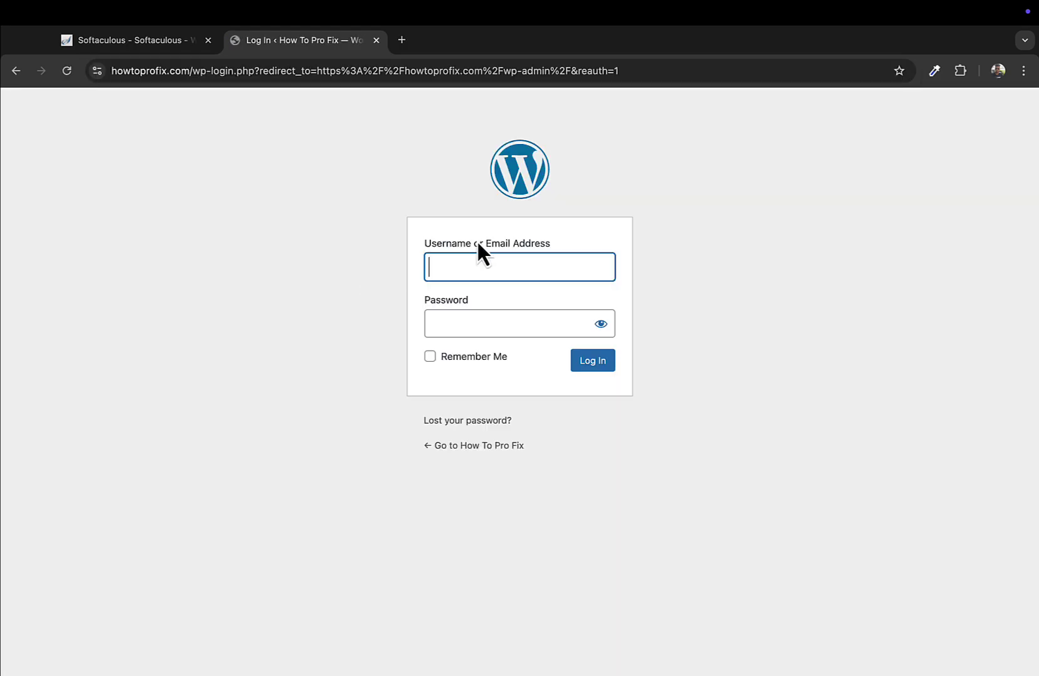
Log in to WordPress with the saved admin username and the admin password
click(473, 265)
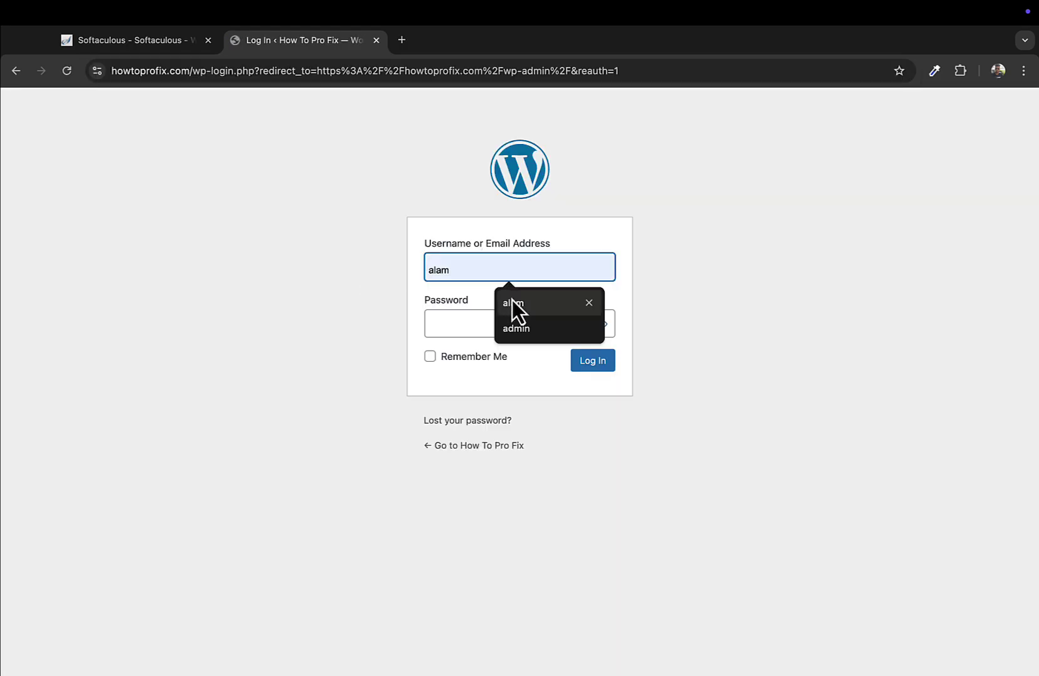
click(514, 338)
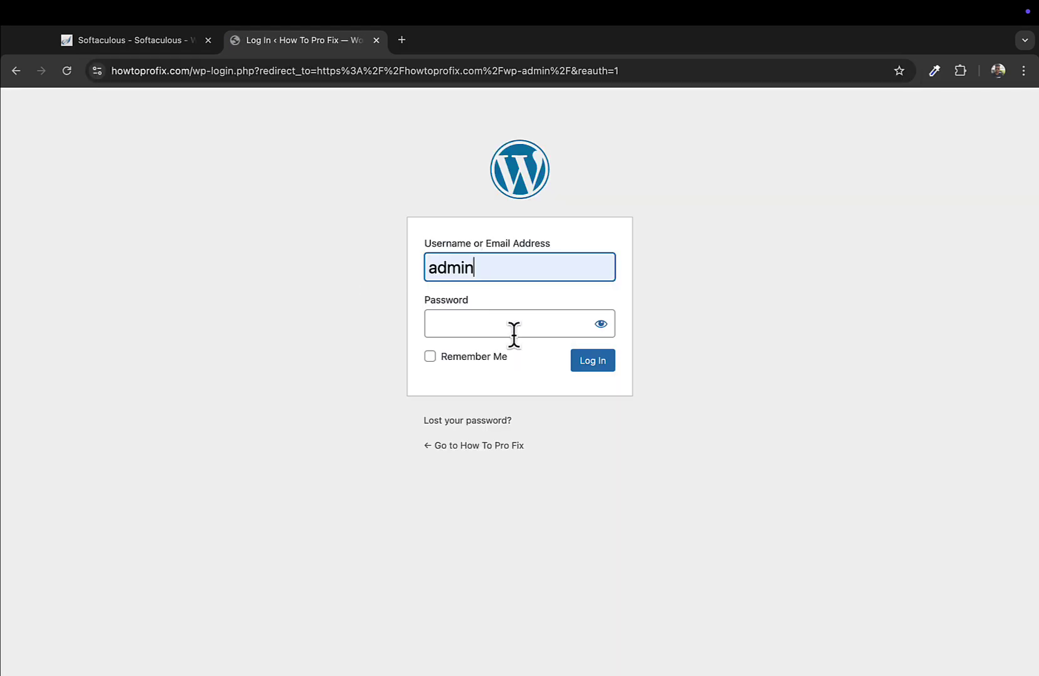
click(481, 321)
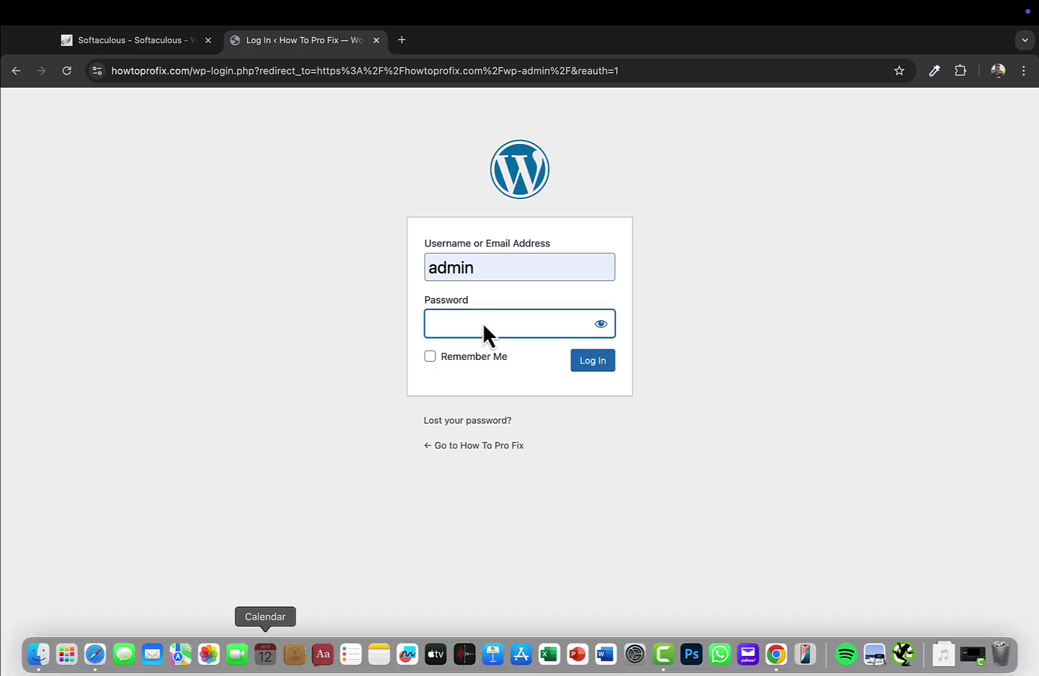
text(•••)
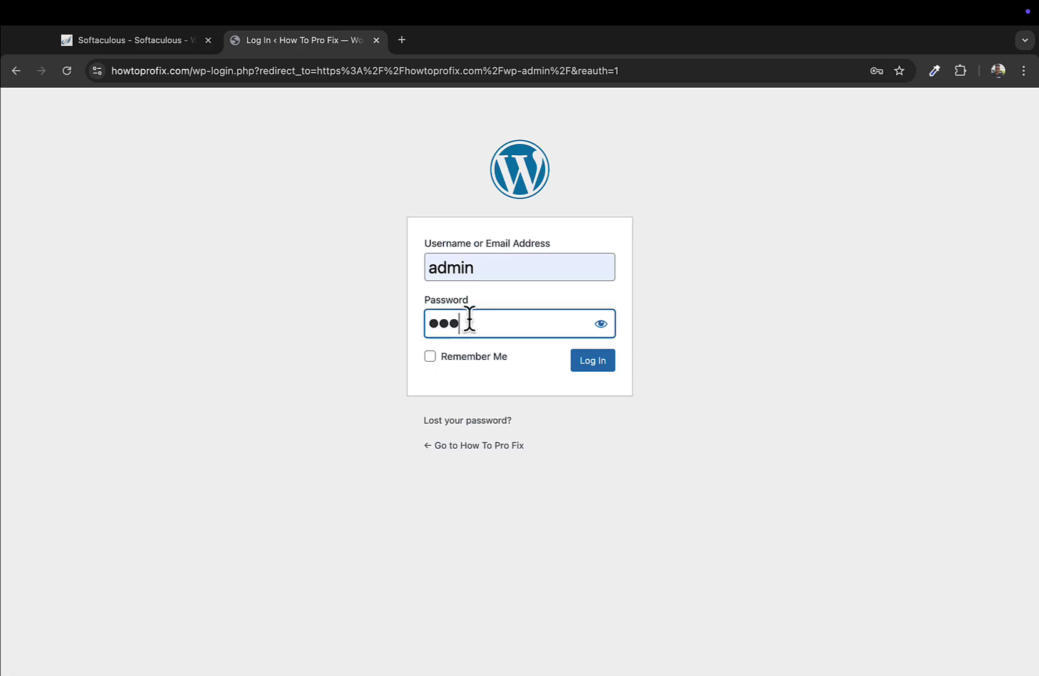
text(••••••••••)
click(598, 368)
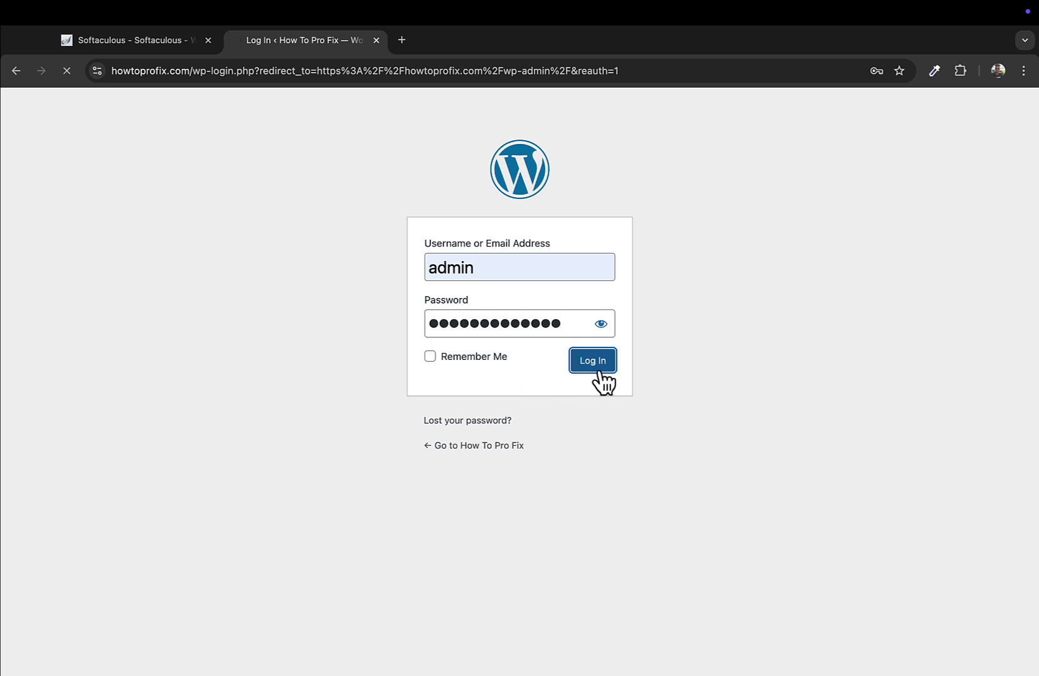
click(474, 359)
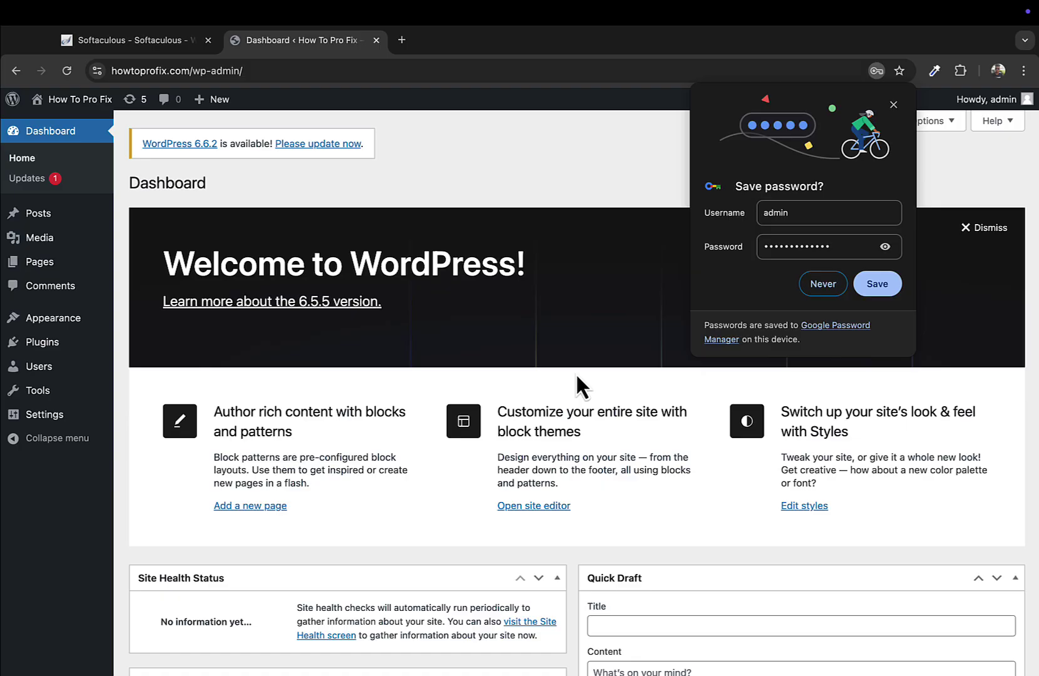
Save the admin password in Chrome and scroll through the Dashboard's Welcome panel and widgets
click(876, 285)
scroll(199, 564, down, 10)
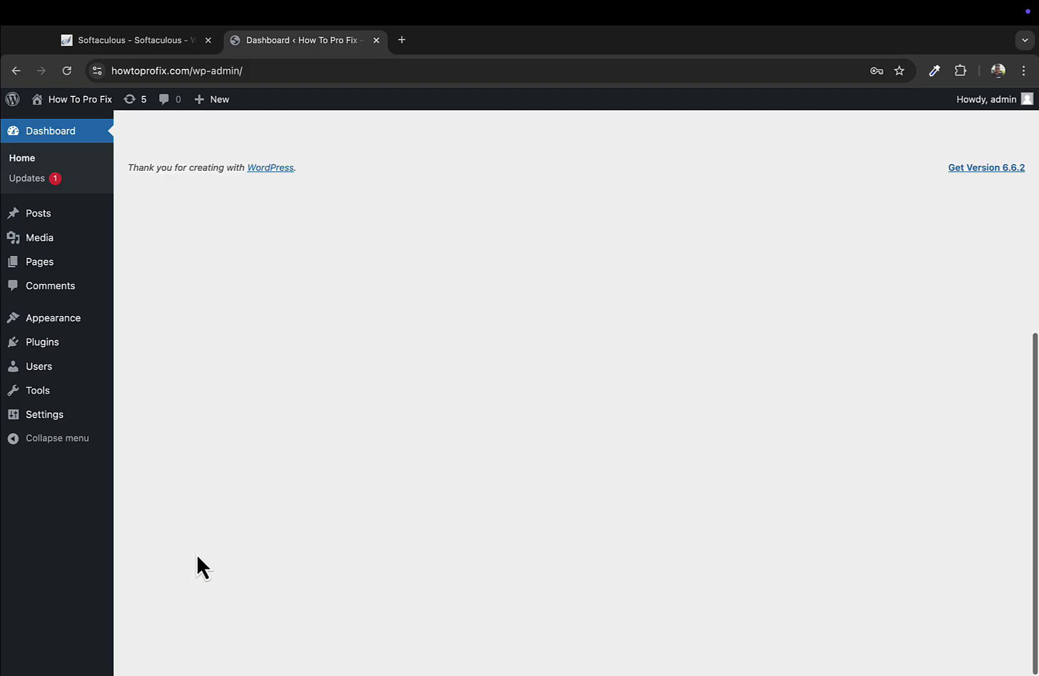
scroll(199, 563, up, 10)
scroll(198, 556, down, 1)
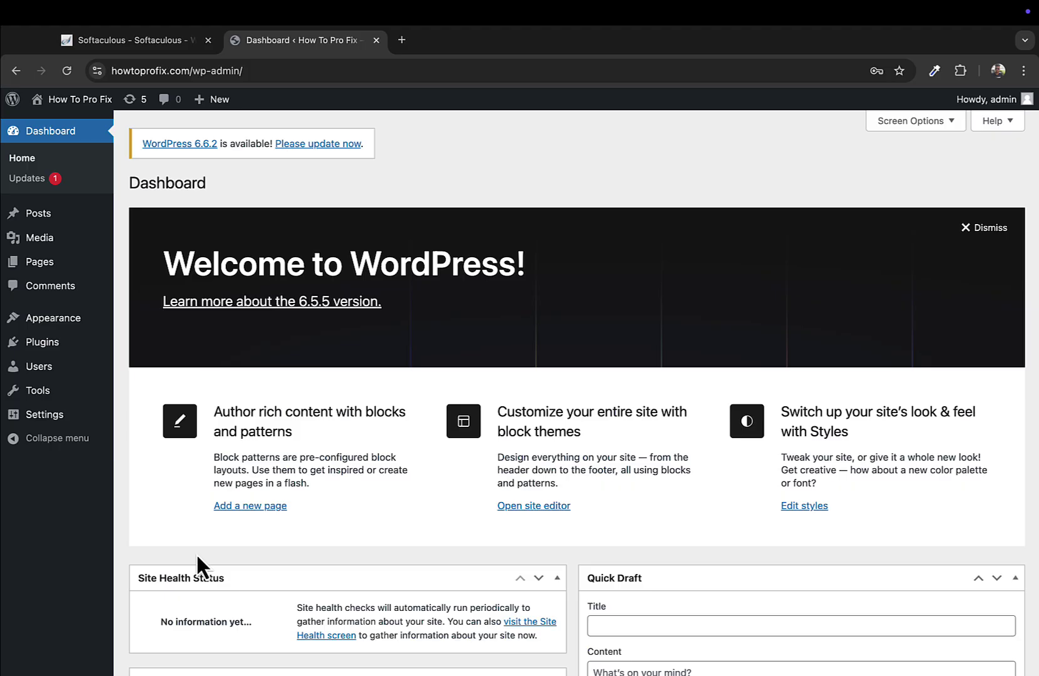
scroll(334, 339, down, 3)
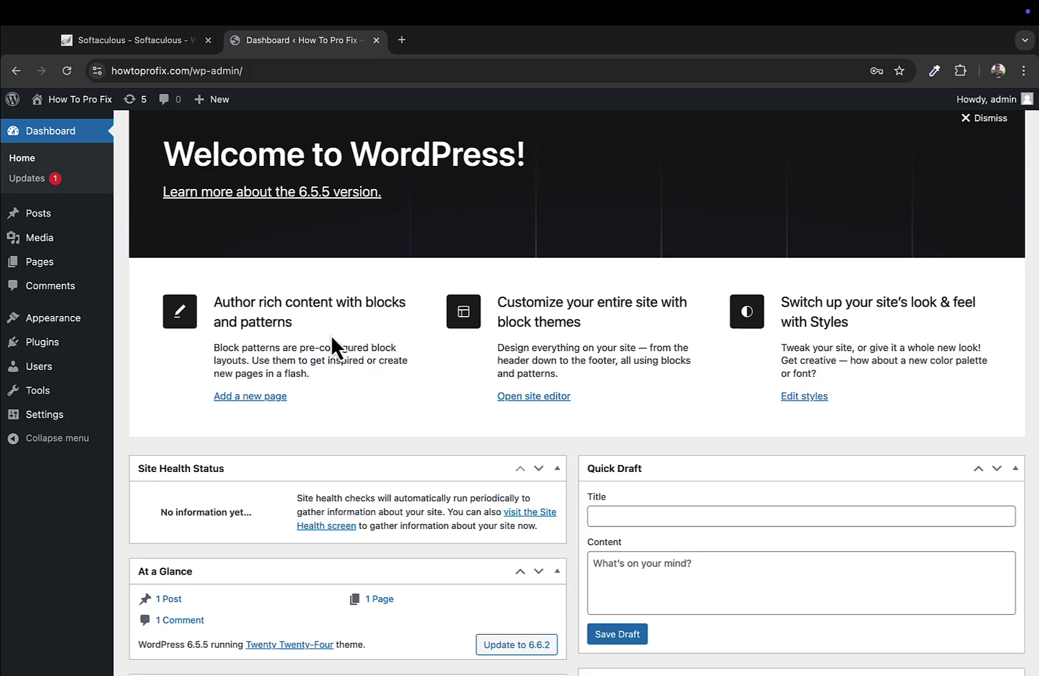
triple_click(331, 346)
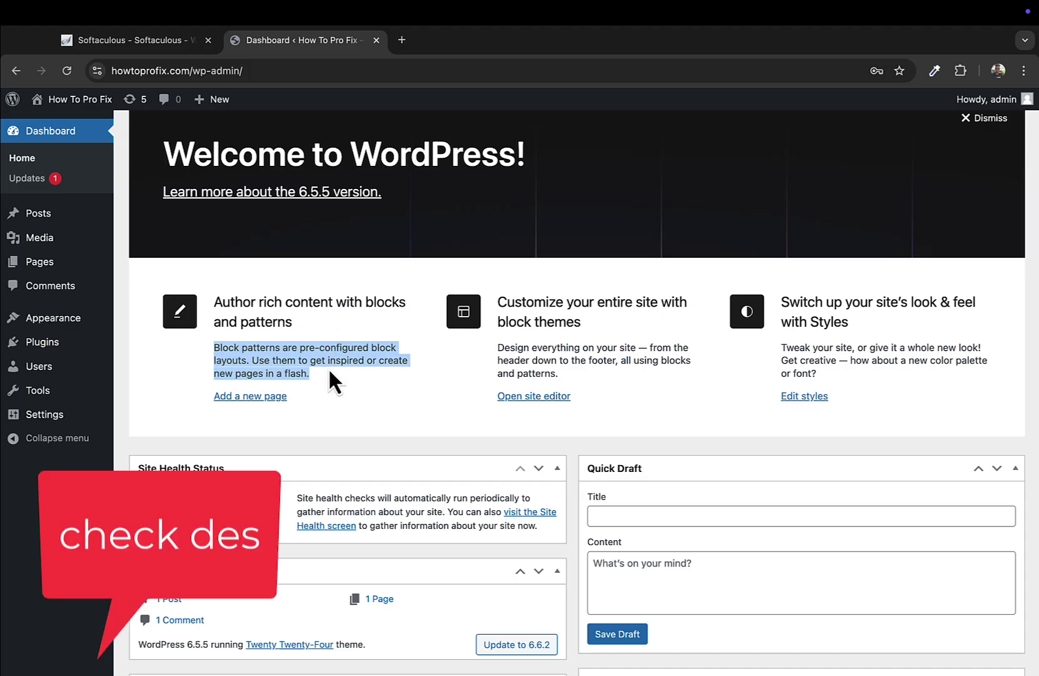
scroll(314, 399, down, 3)
scroll(315, 400, up, 5)
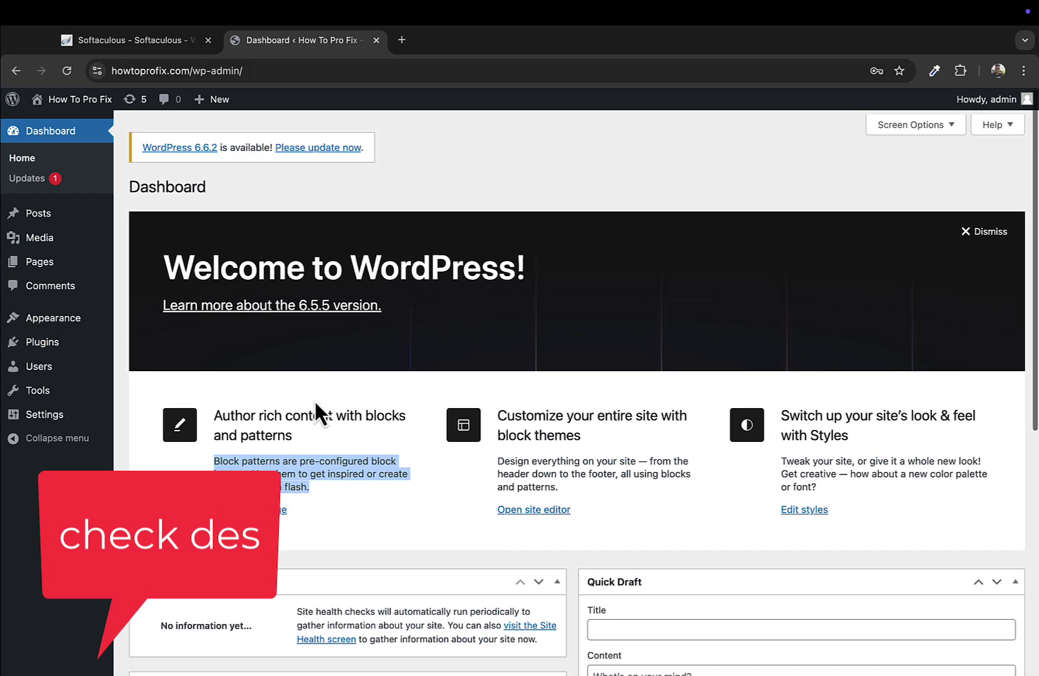